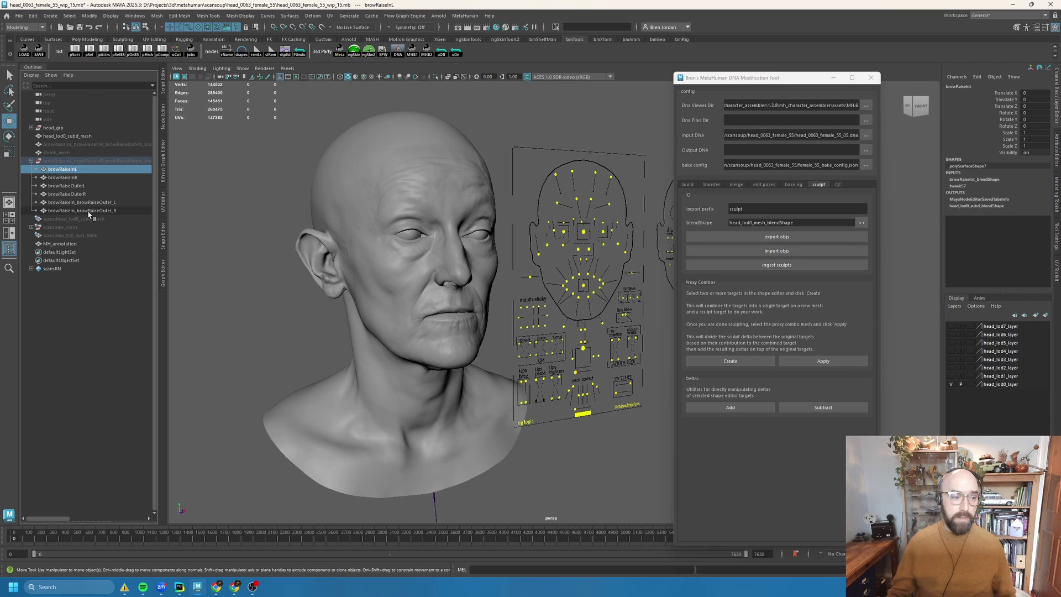
Step: Export the six brow raise target meshes, browRaiseInL through browRaiseIn_browRaiseOuter_R, as OBJs to the sculpts/browRaise folder
left_click(89, 211, "shift")
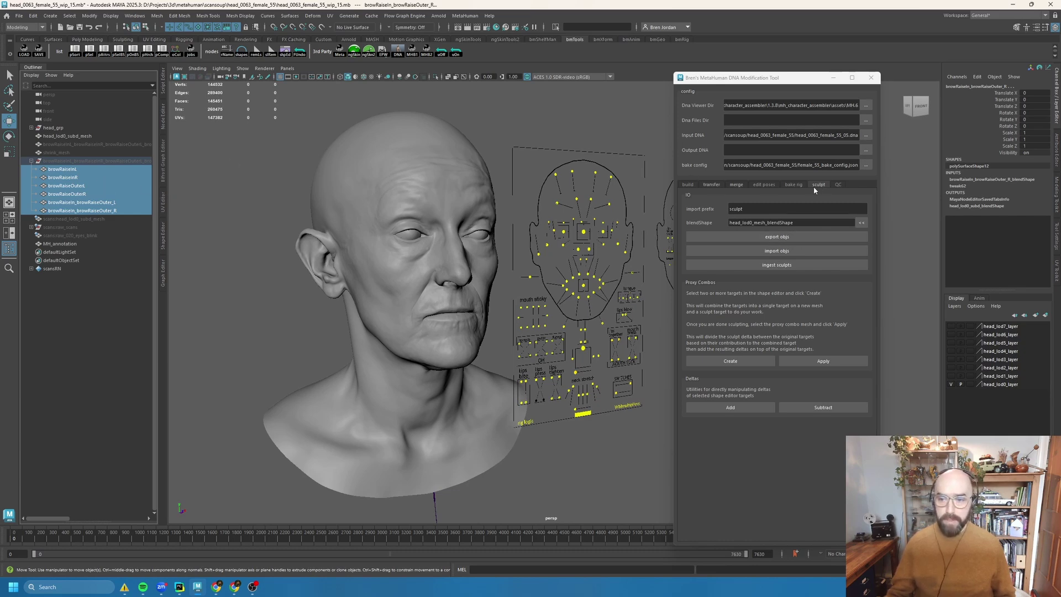
left_click(770, 237)
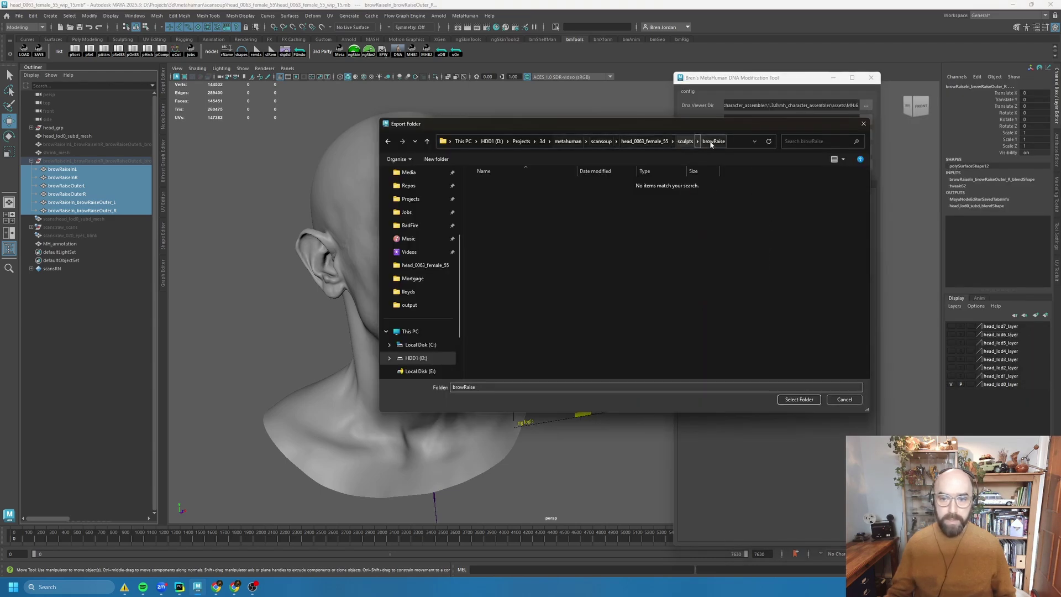
left_click(800, 399)
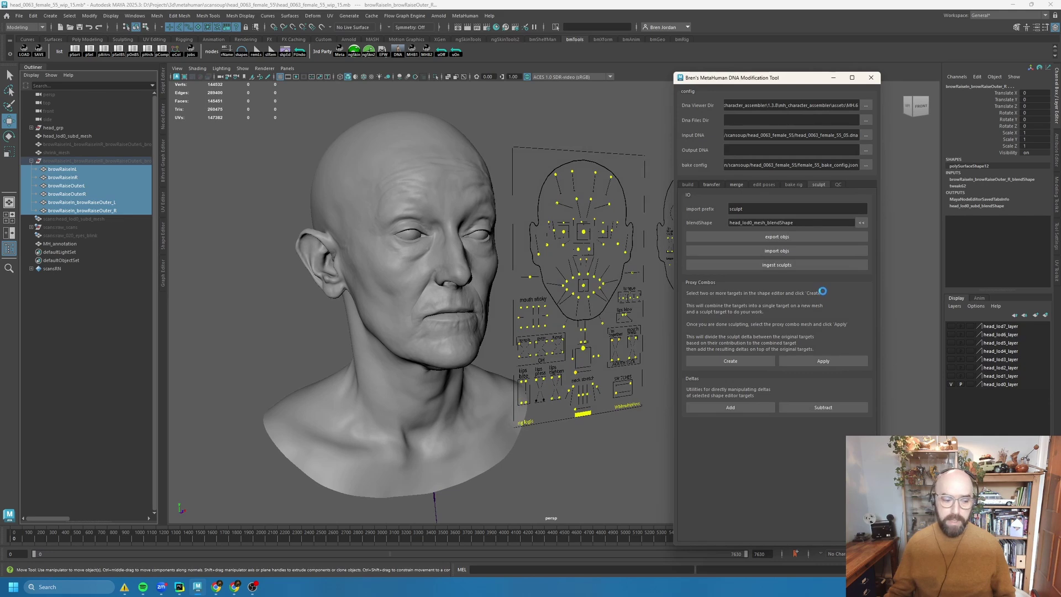
Step: Get the export path from the Script Editor log and open D:/Projects/3d/metahuman/scansoup/head_0063_female_55/sculpts/browRaise in File Explorer to inspect the exported OBJs
left_click(163, 82)
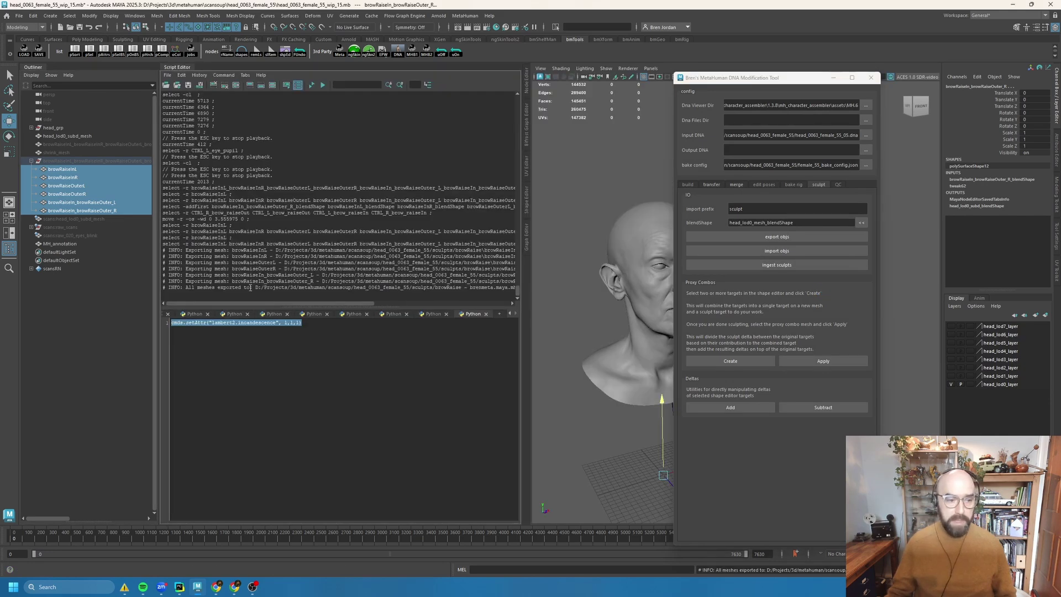
left_click_drag(255, 288, 439, 287)
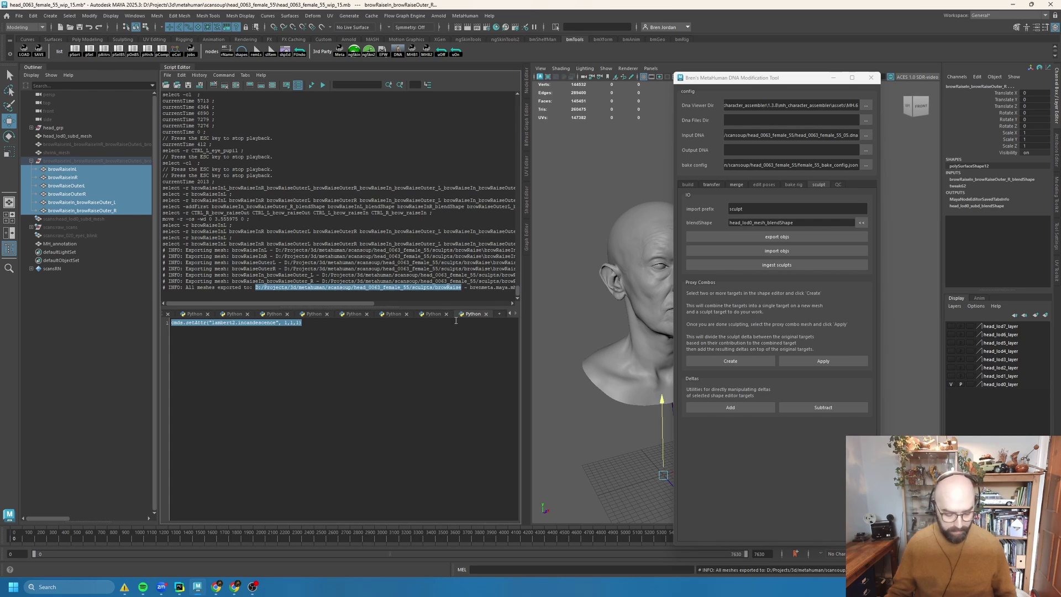
key("super+e")
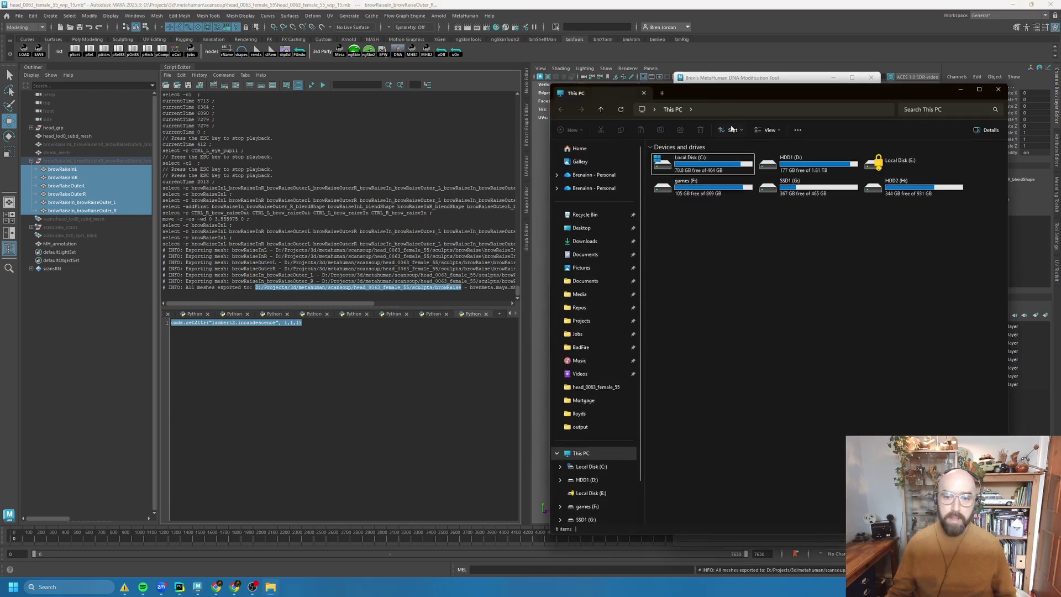
left_click(740, 107)
type("D:/Projects/3d/metahuman/scansoup/head_0063_female_55/sculpts/browRaise")
key("Return")
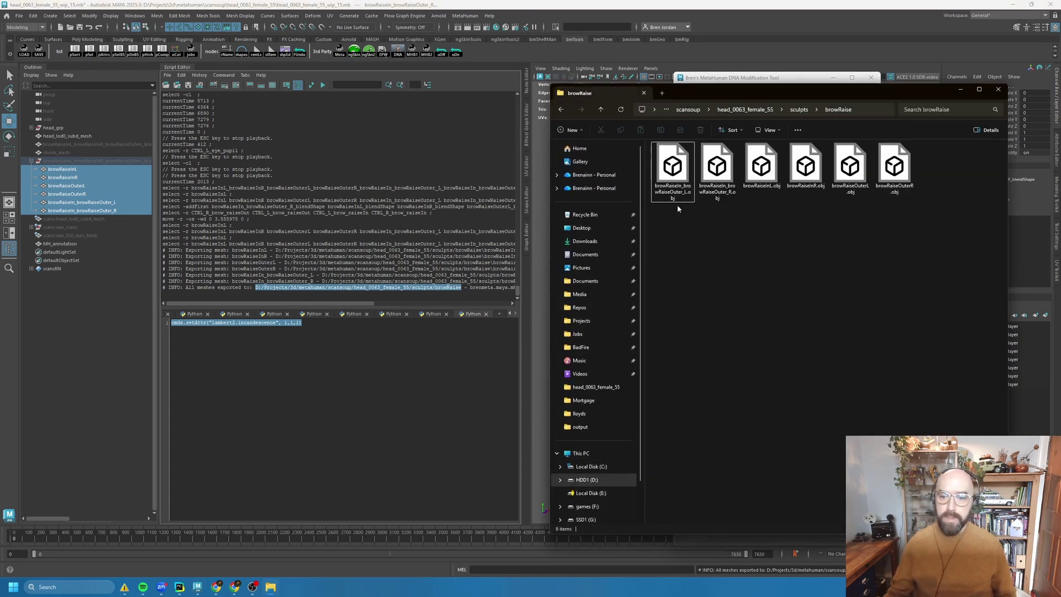
left_click(774, 130)
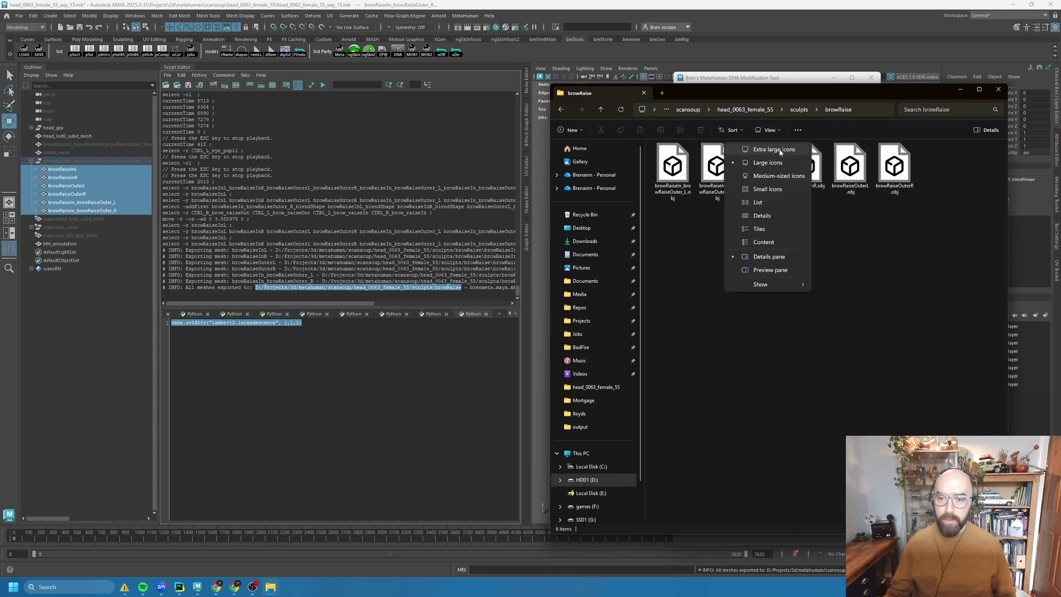
key("Escape")
key("alt+d")
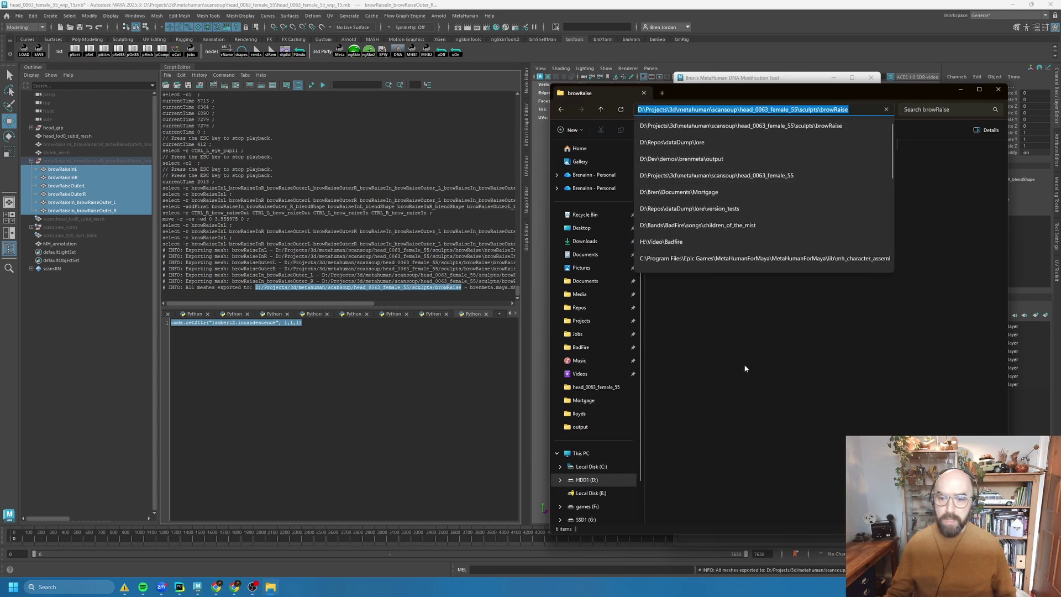
left_click(744, 363)
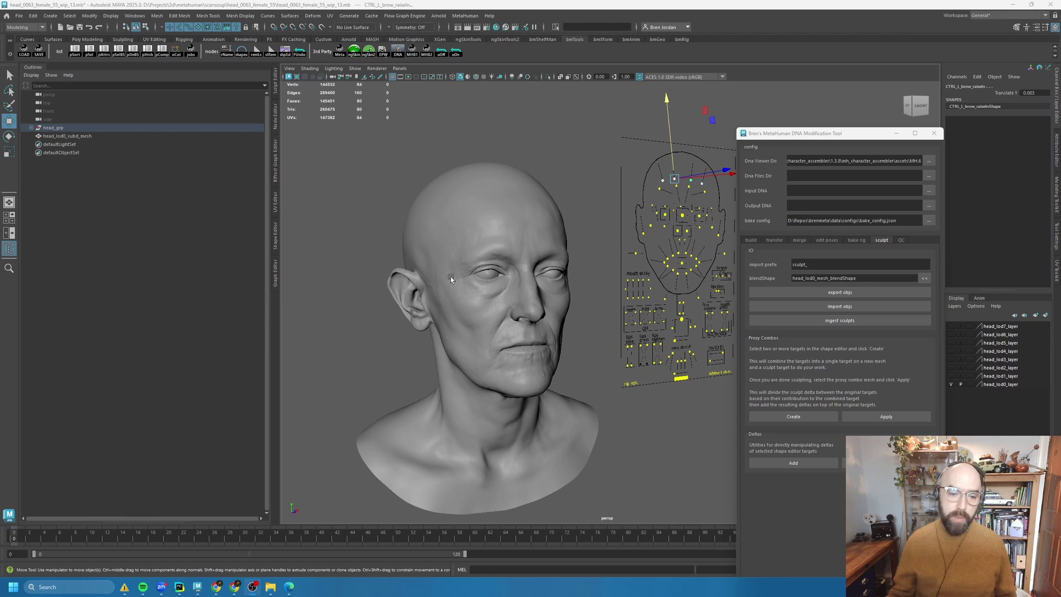
Step: Import the sculpted brow OBJs from the sculpts/browRaise folder into the wip_13 head scene
left_click_drag(675, 150, 676, 188)
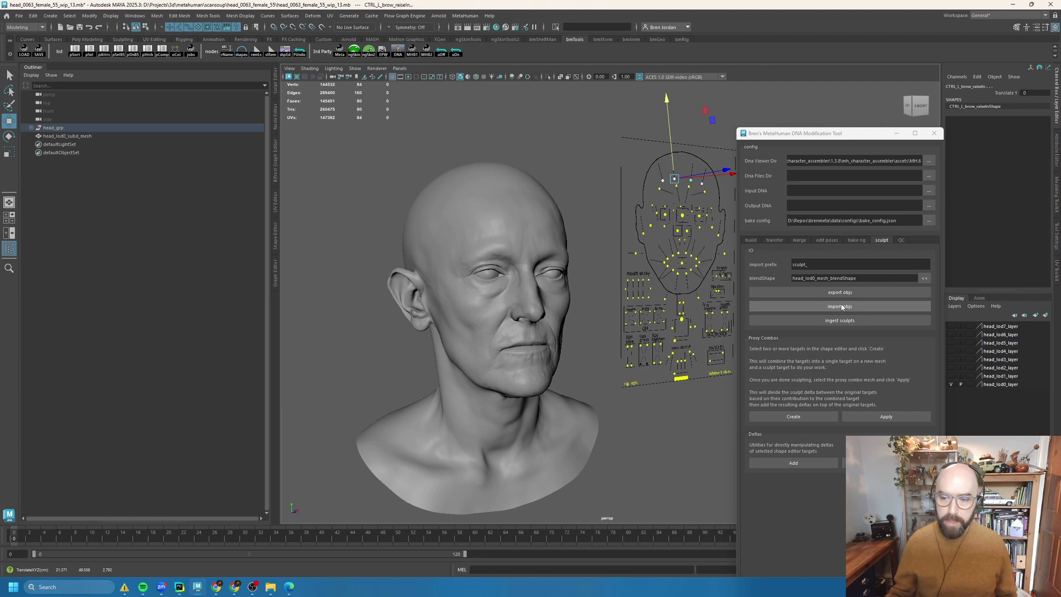
left_click(841, 306)
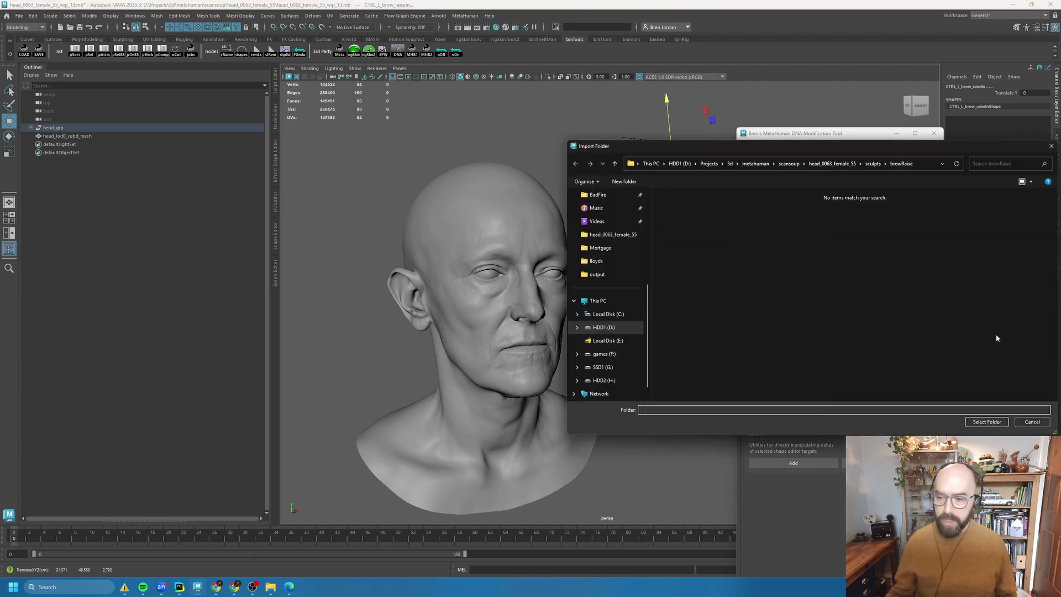
left_click(986, 422)
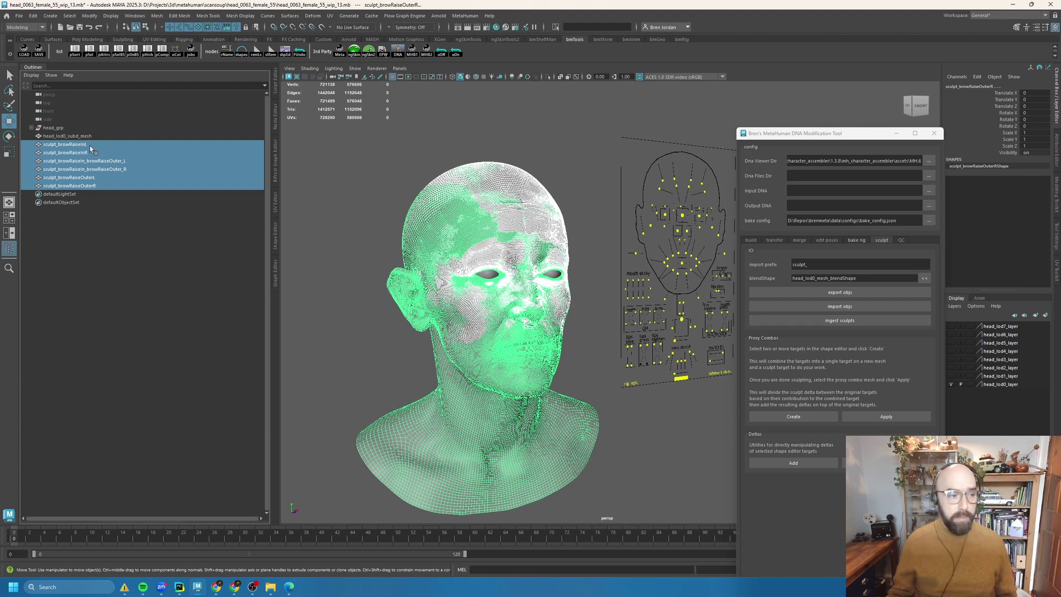
Step: Load head_lod0_subd_blendShape as the tool's blendShape and ingest the six imported sculpt_ brow meshes
left_click(816, 263)
double_click(817, 264)
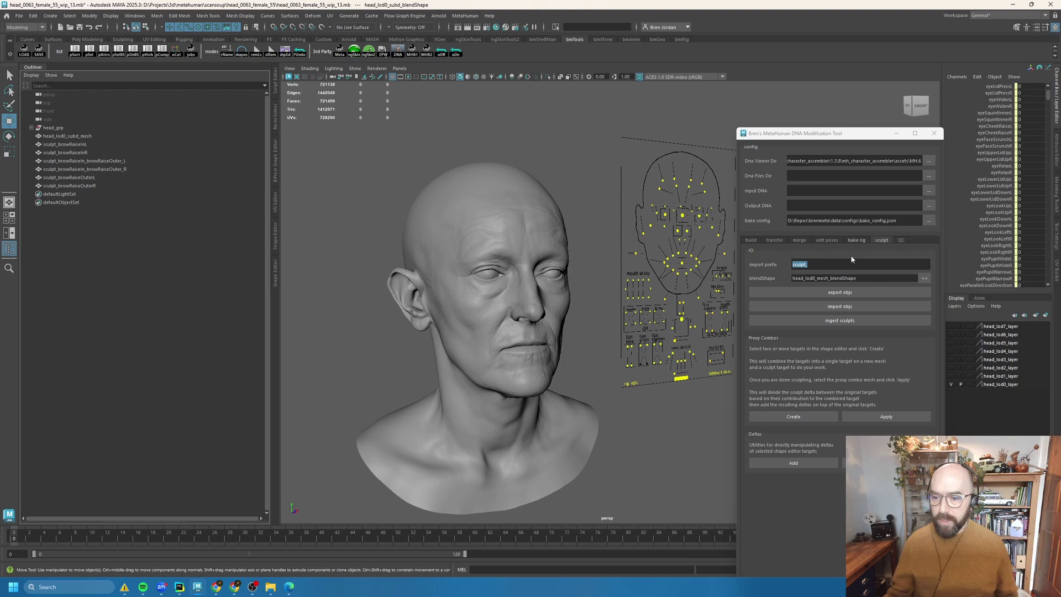
left_click(875, 278)
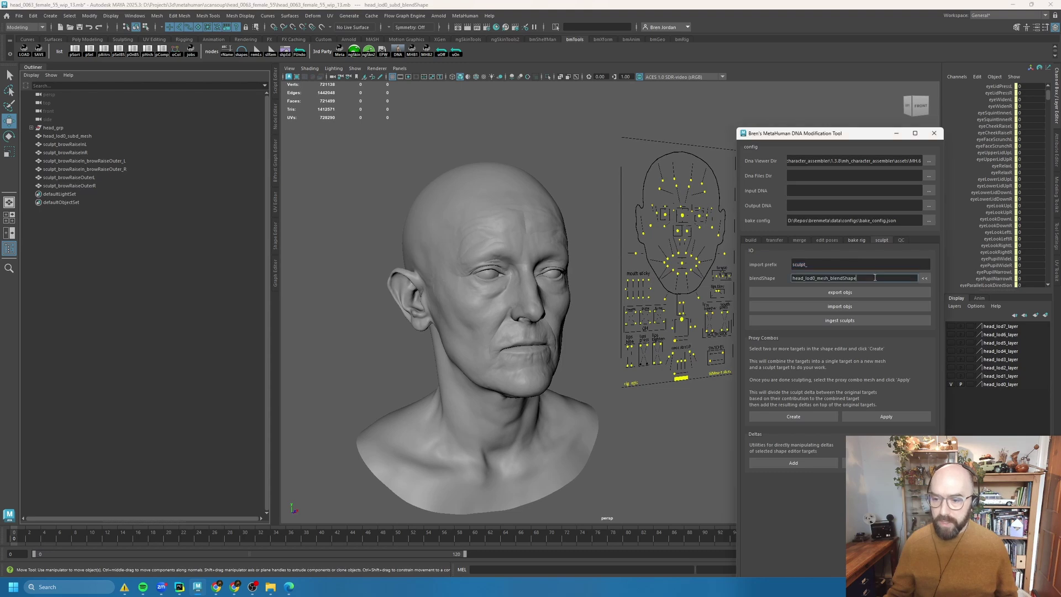
left_click(924, 278)
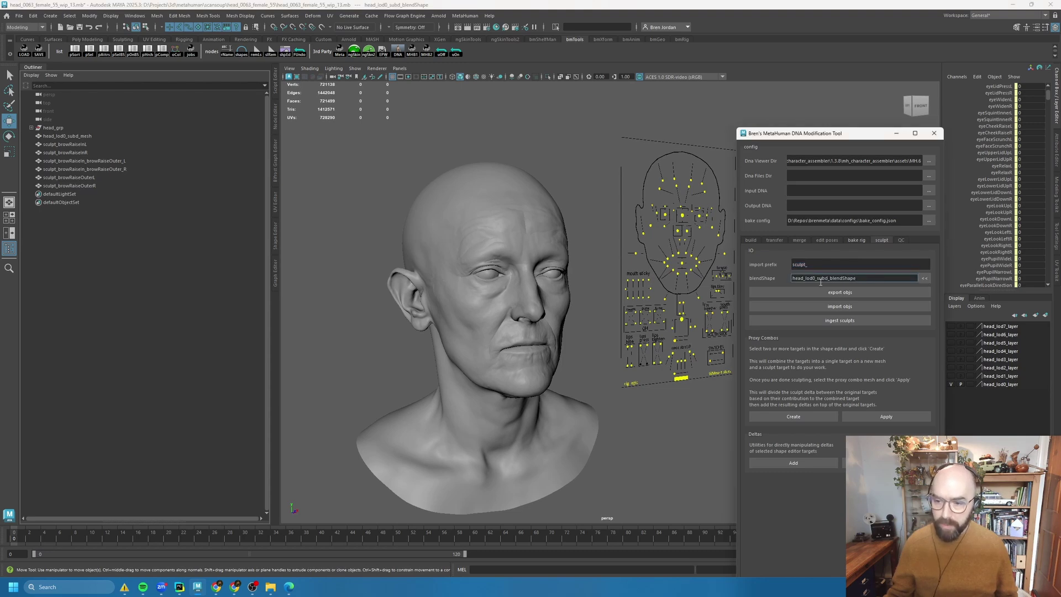
left_click(64, 144)
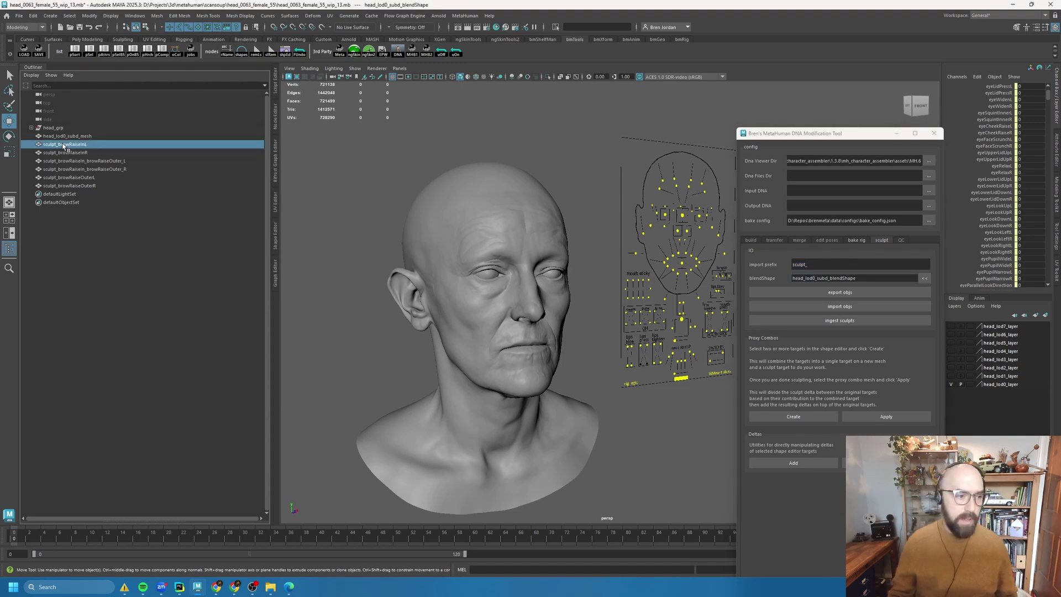
left_click(67, 186, "shift")
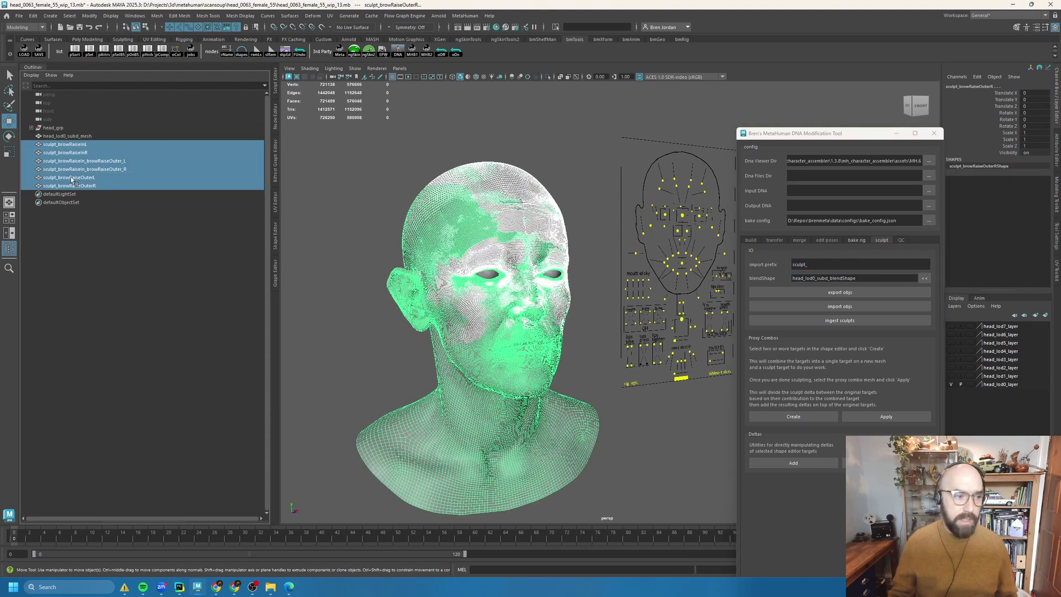
left_click(849, 322)
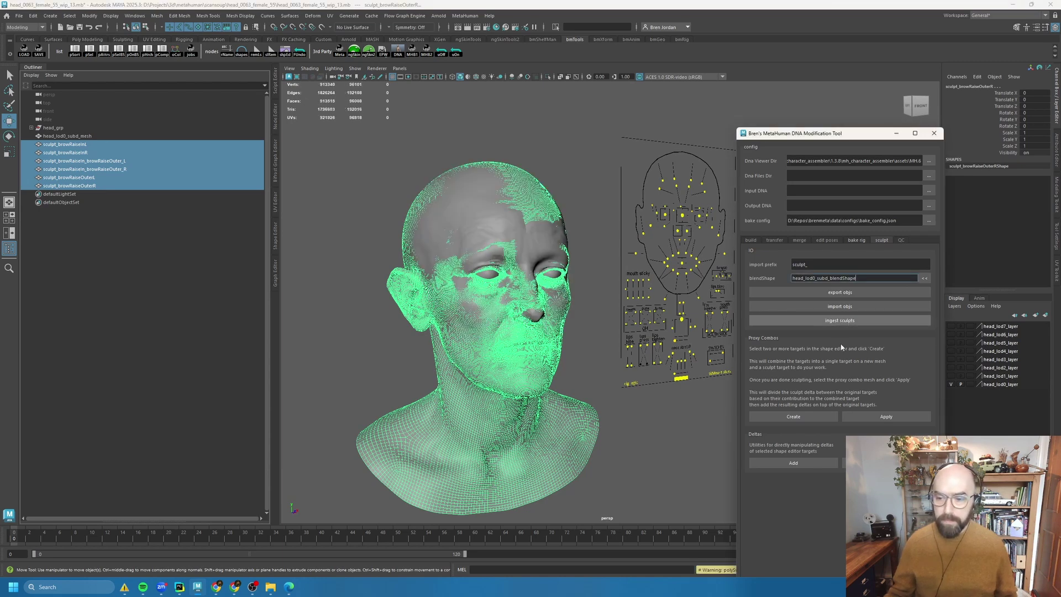
Step: Hide the six imported sculpt_ brow meshes
left_click(76, 145)
left_click(71, 187, "shift")
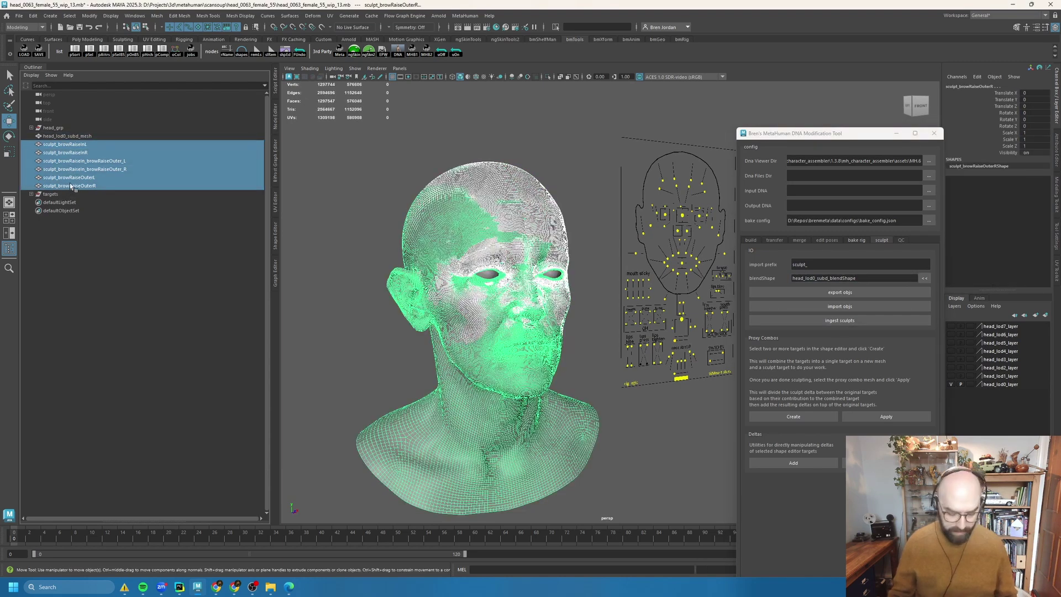
key("ctrl+h")
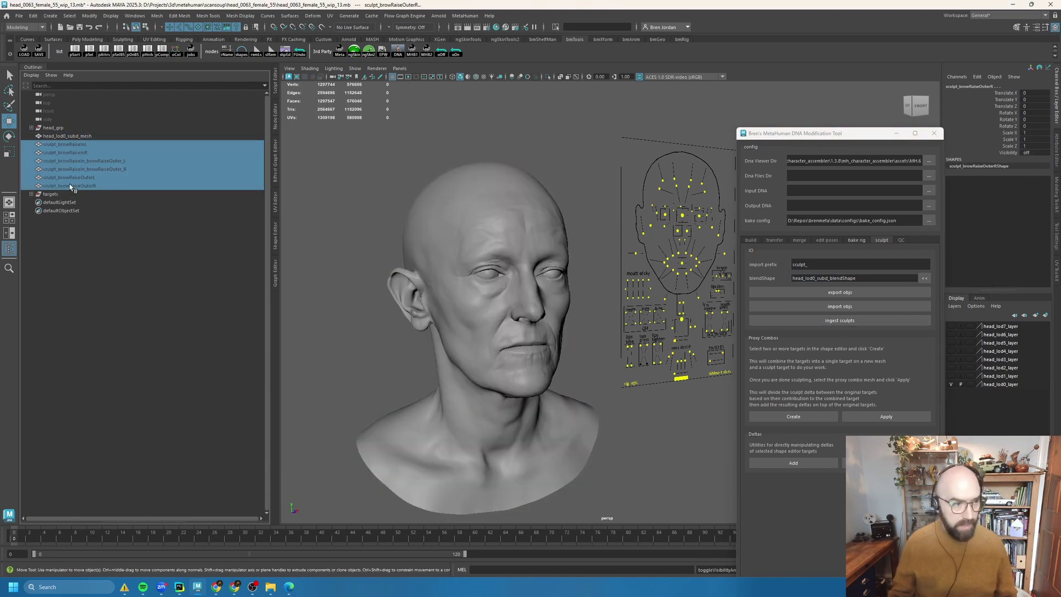
Step: Isolate the brow meshes in the targets group and scrub browRaiseInL's sculpt weight to inspect its shape change
left_click(31, 193)
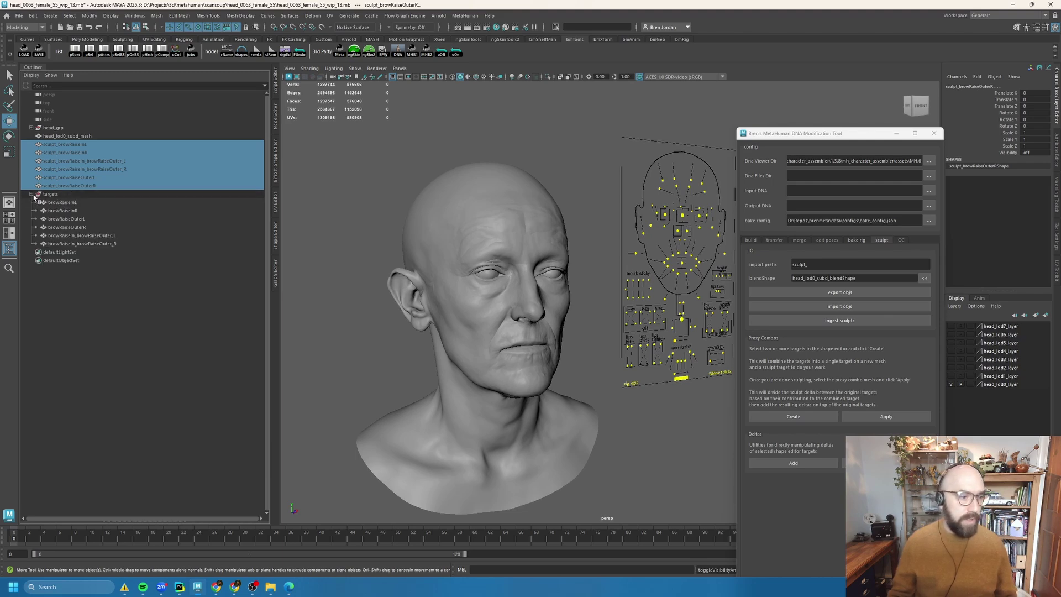
left_click(65, 203)
left_click(75, 244, "shift")
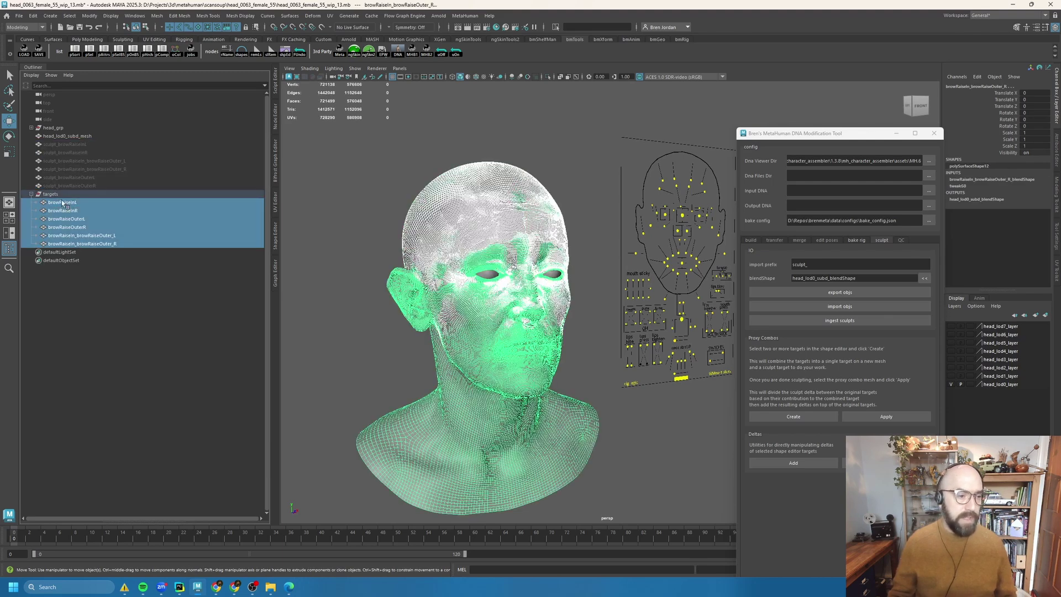
left_click(548, 77)
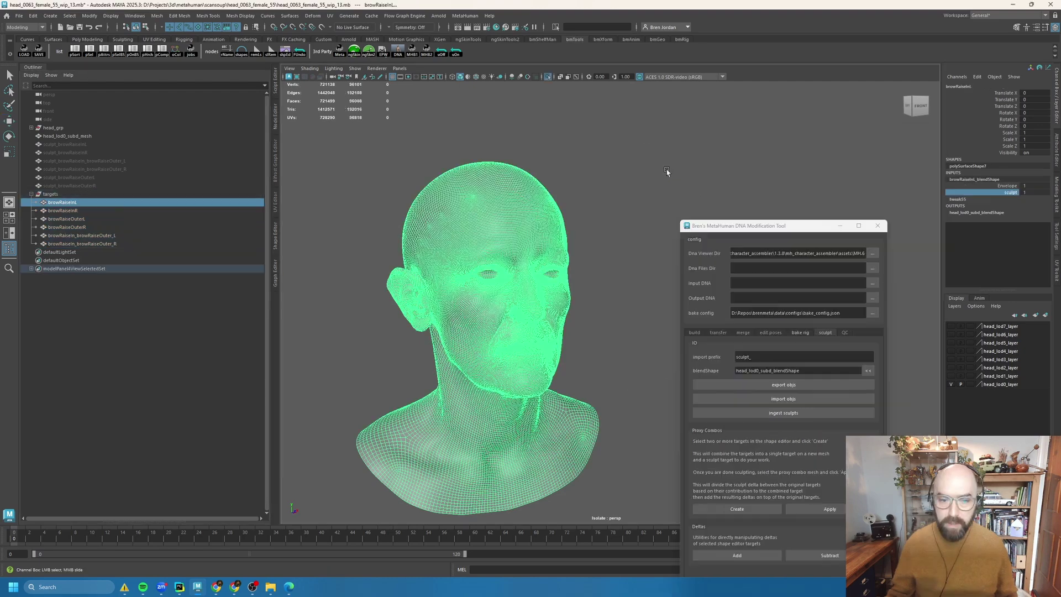
middle_click_drag(810, 181, 561, 166)
scroll(640, 165, "up", 3)
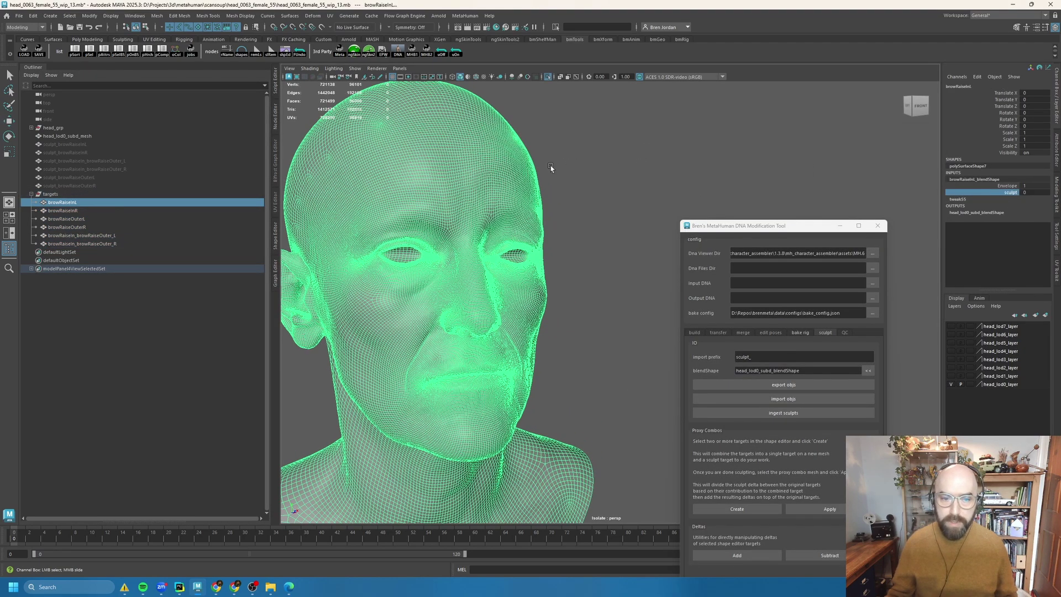
Step: Raise the brow controls on the face board to check the ingested sculpts on the head
left_click(635, 179)
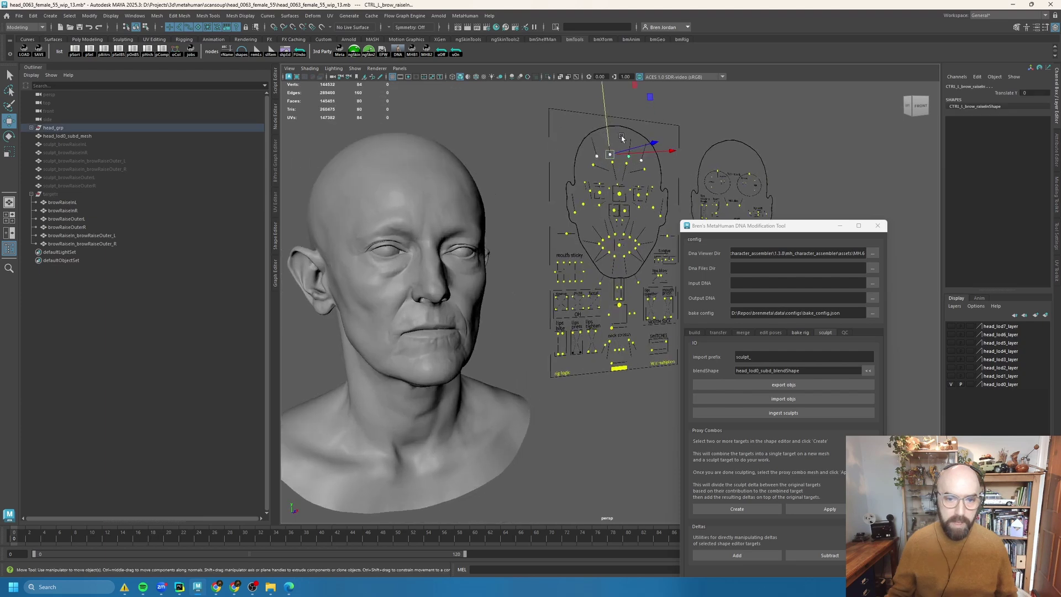
left_click_drag(606, 134, 604, 110)
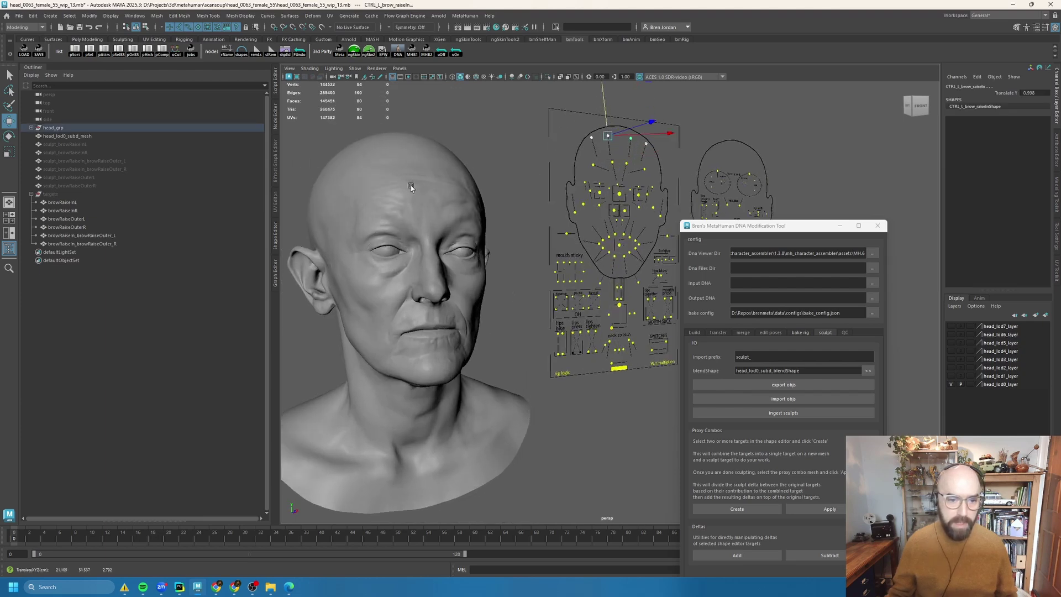
left_click_drag(410, 185, 415, 246, "alt")
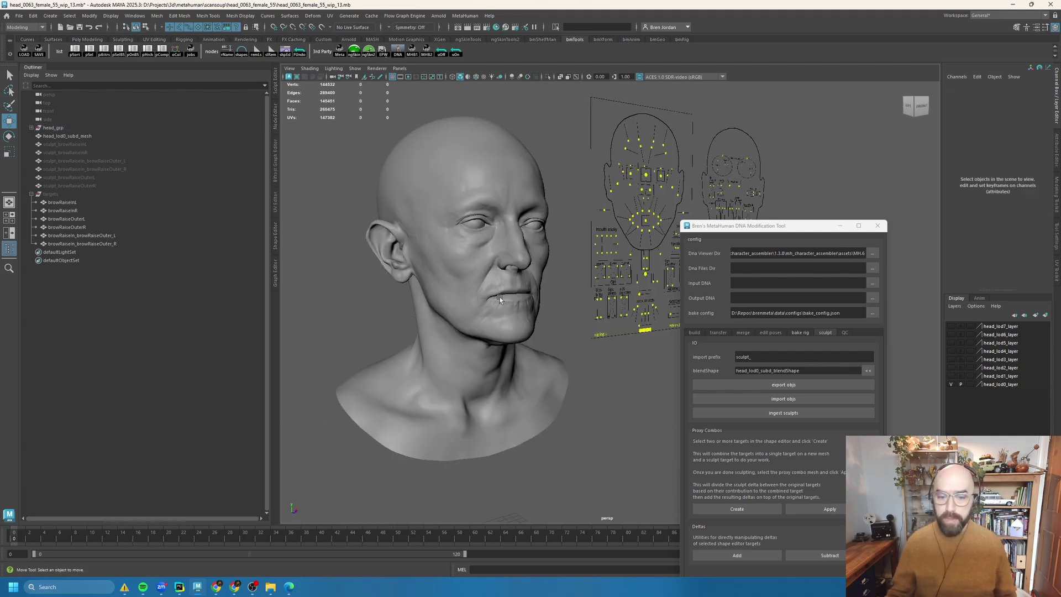
Step: Show the tool's QC options and set the input DNA to head_0063_female_55_05.dna
left_click_drag(788, 239, 855, 104)
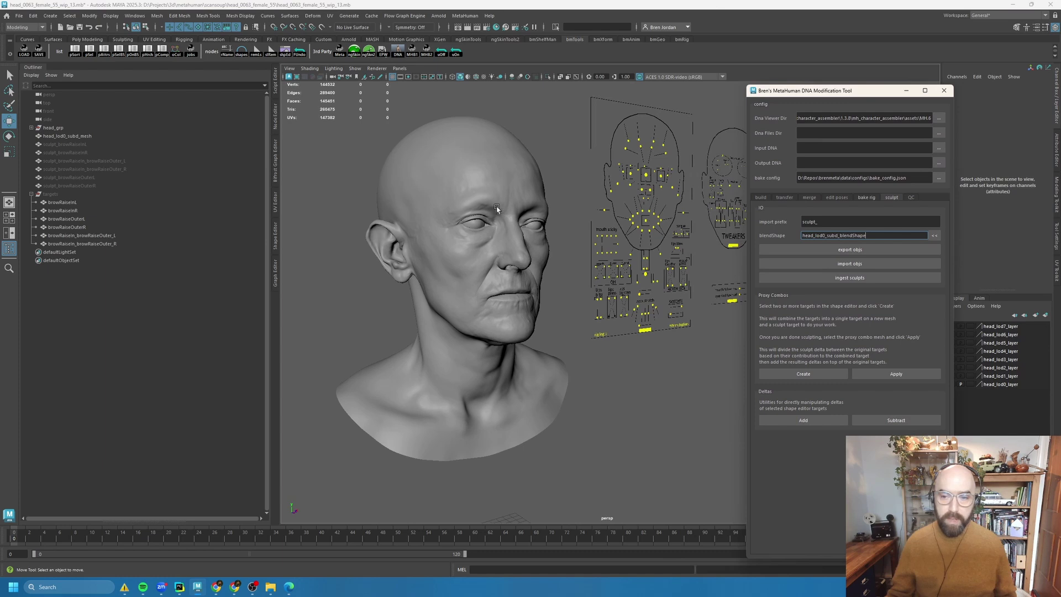
left_click(911, 198)
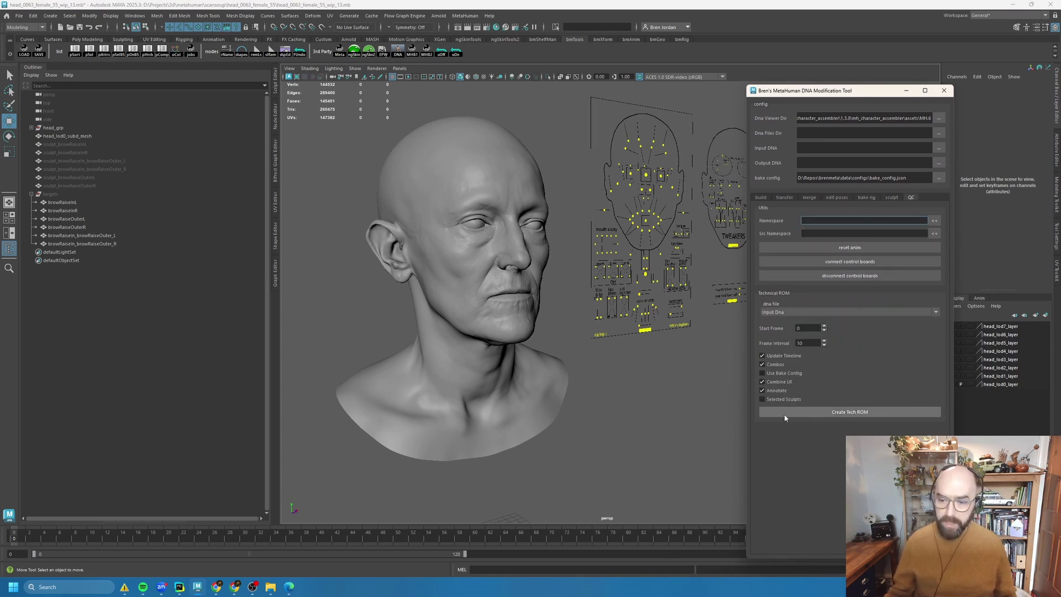
left_click(938, 148)
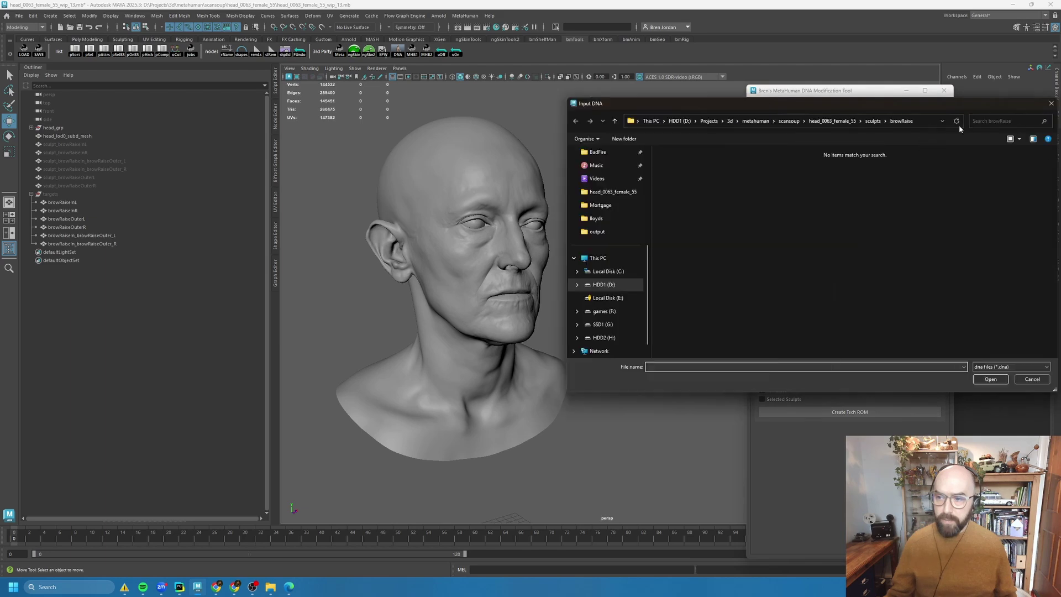
left_click(831, 122)
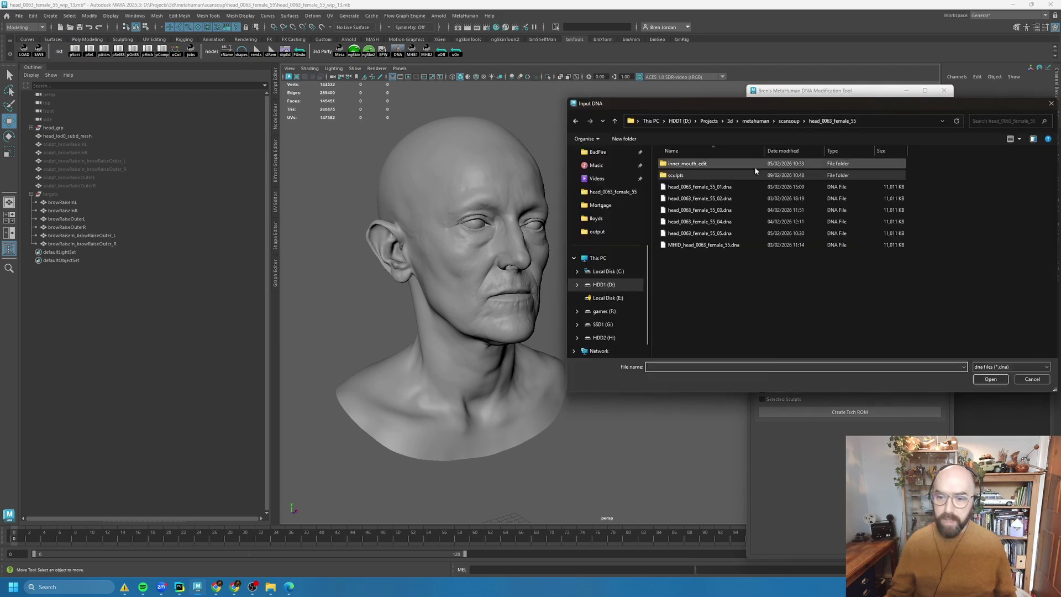
double_click(720, 235)
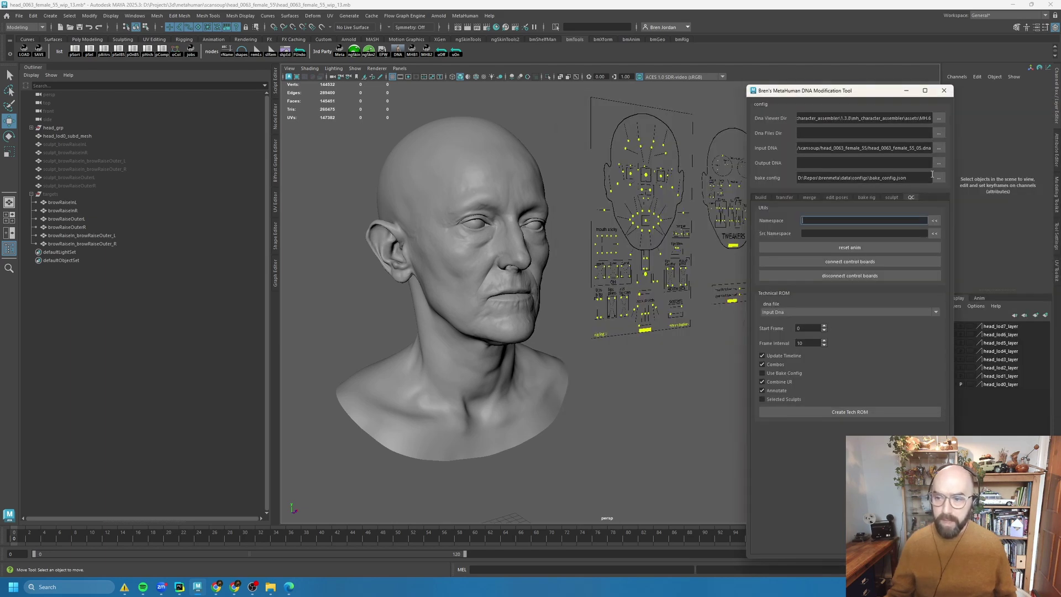
Step: Set the bake config to female_55_bake_config.json from the head_0063_female_55 folder
left_click(938, 177)
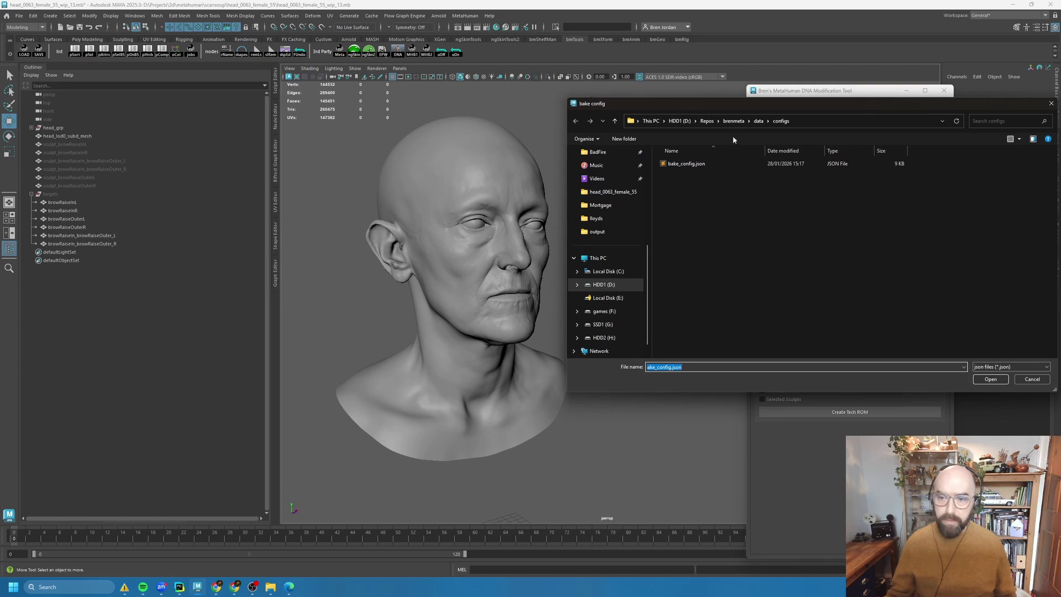
left_click(611, 192)
left_click(718, 187)
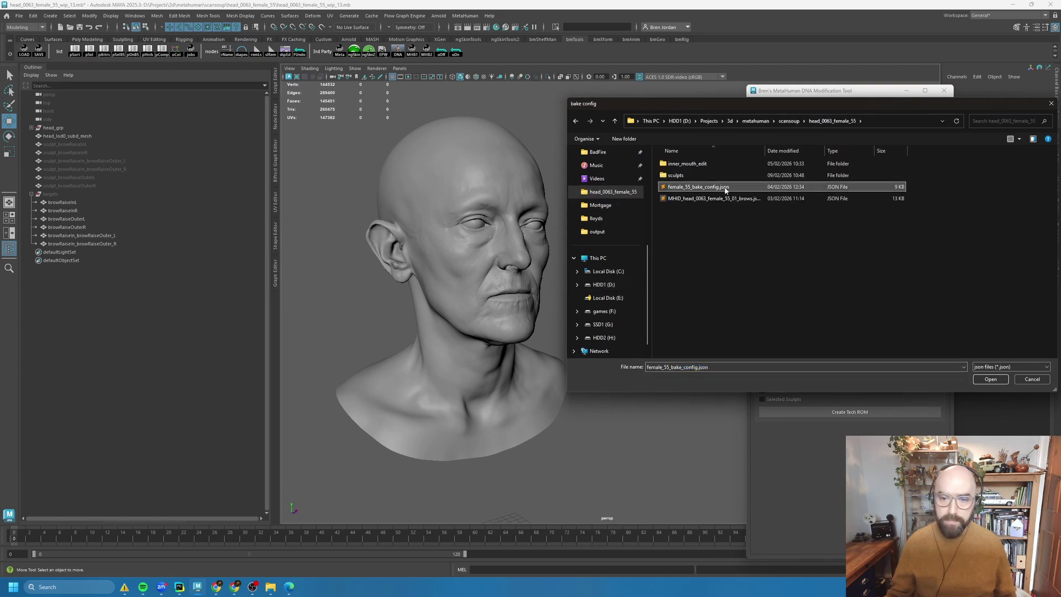
double_click(725, 188)
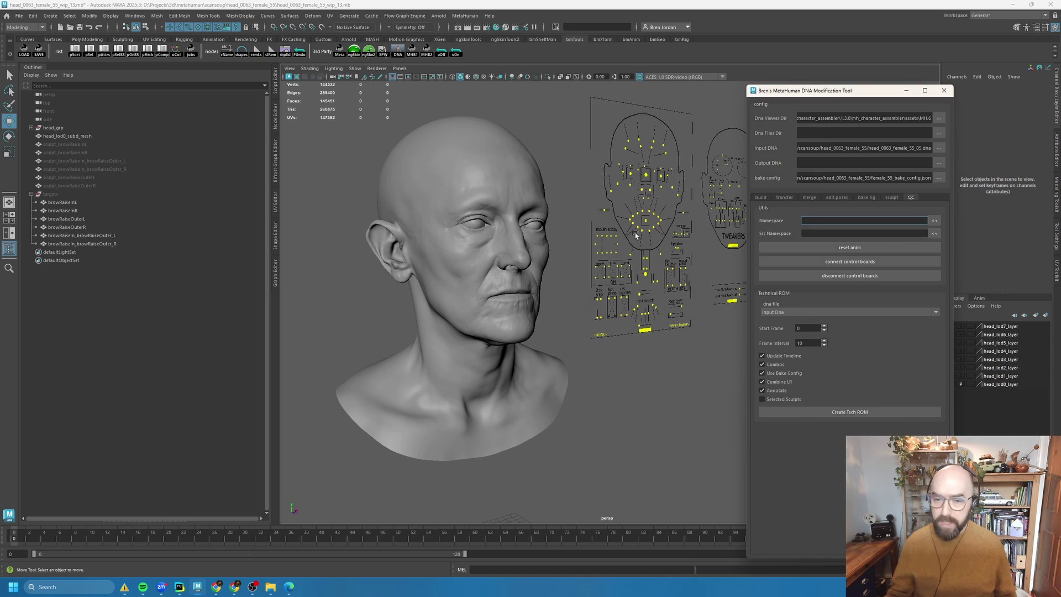
Step: Create a technical ROM limited to the six selected brow meshes in the targets group, with the Selected Sculpts option enabled
left_click(77, 204)
left_click(90, 243, "shift")
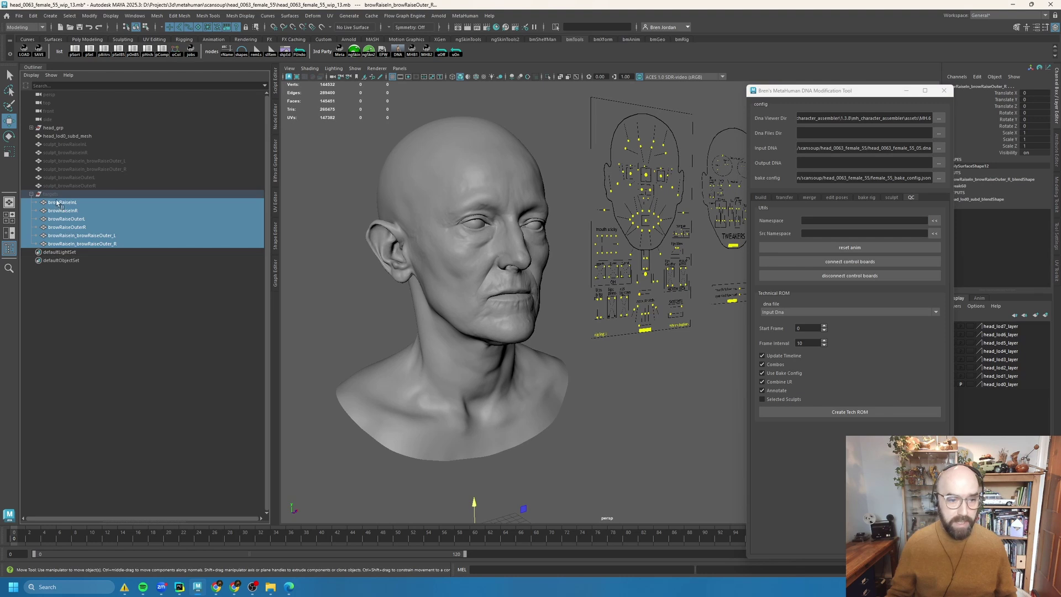
left_click(768, 402)
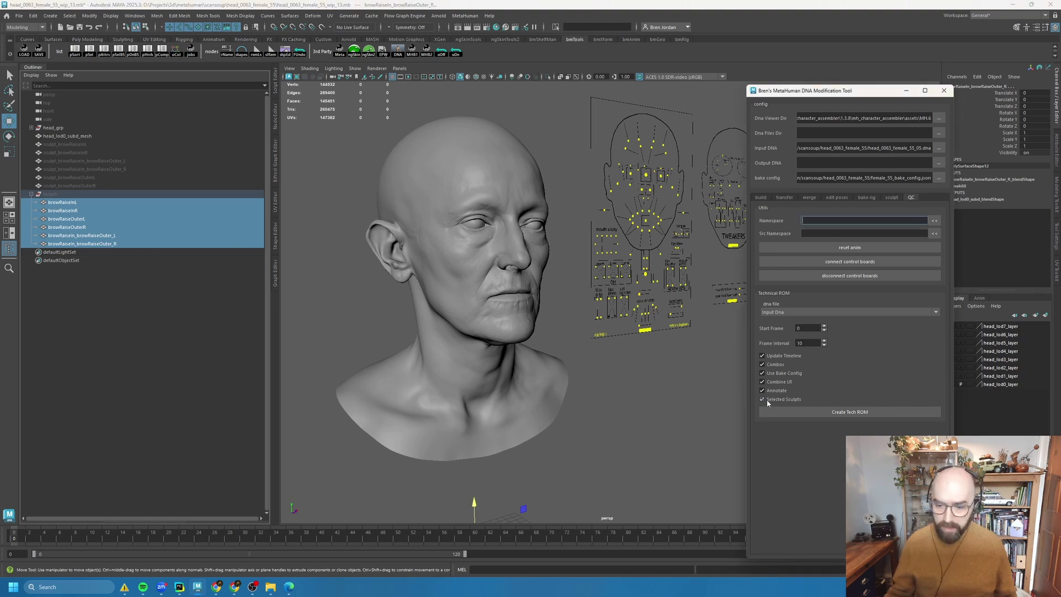
left_click(850, 412)
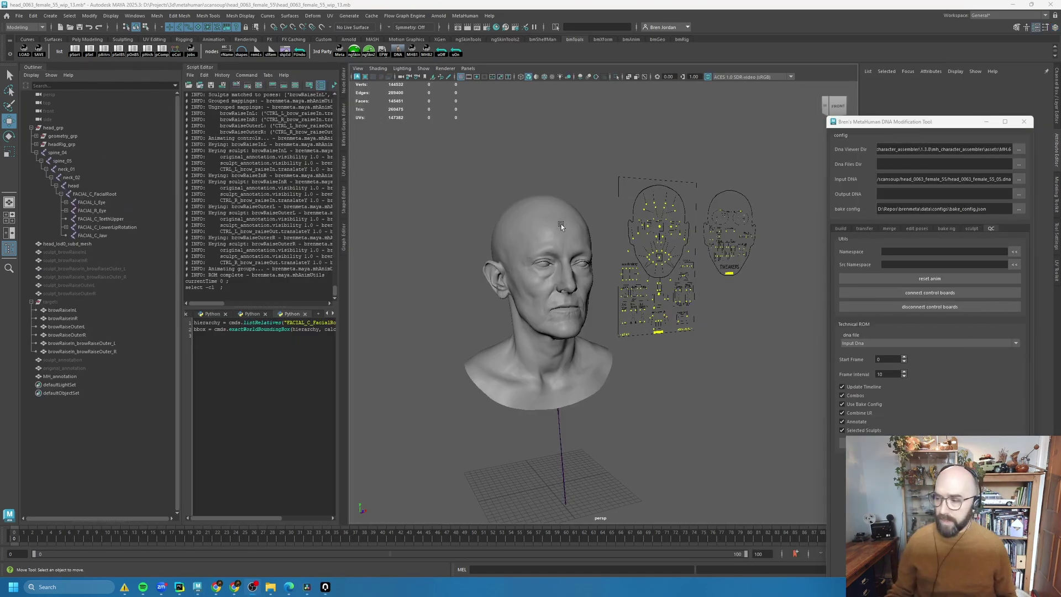
Step: Review the ROM log for the keyed sculpts and controls, and scrub to the first brow pose at frame 3
left_click_drag(197, 184, 276, 279)
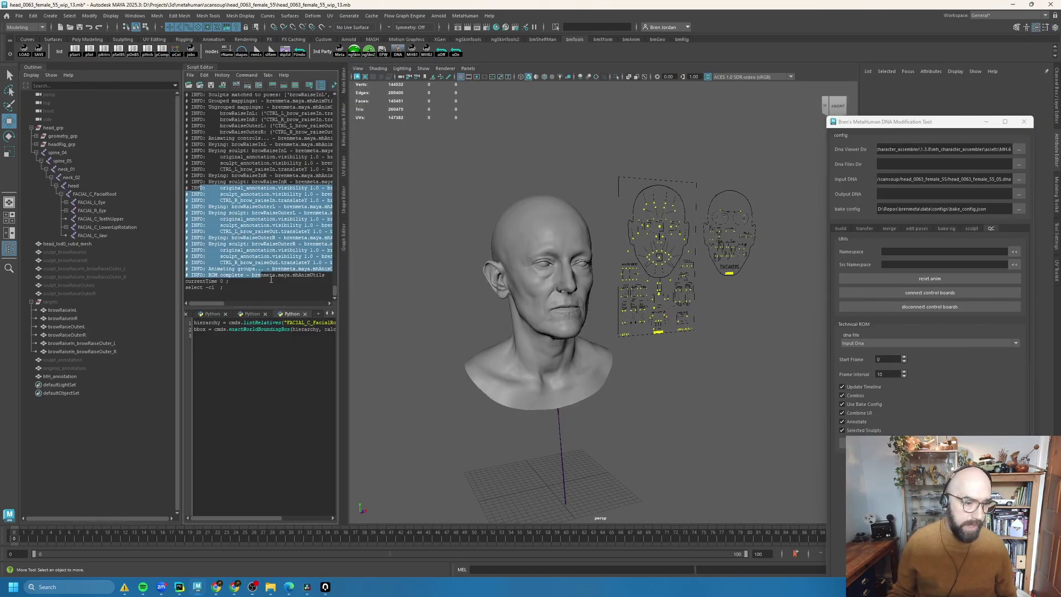
left_click(276, 279)
left_click_drag(198, 184, 271, 248)
left_click_drag(198, 274, 270, 275)
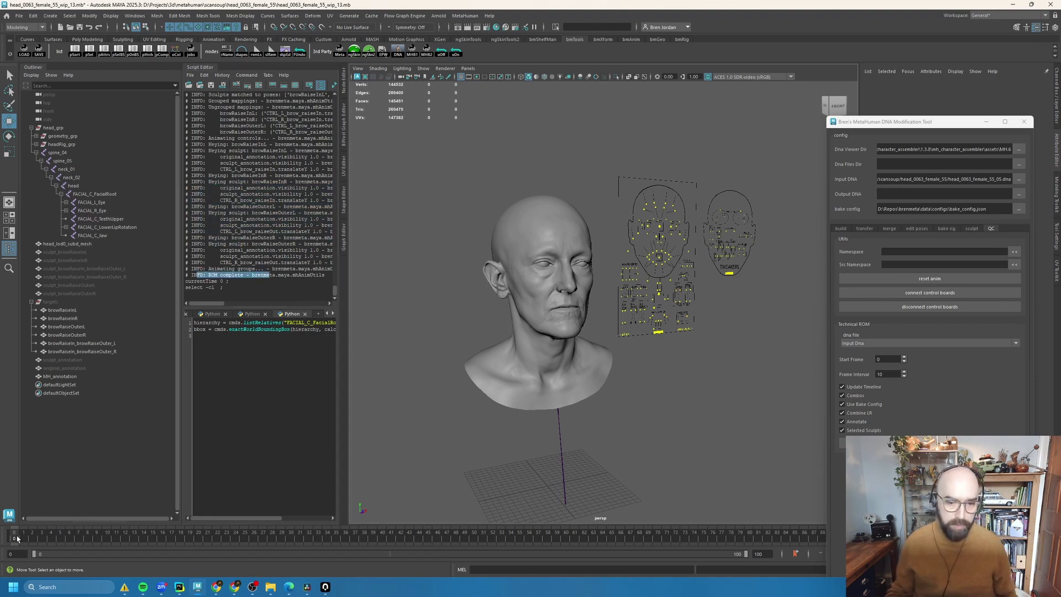
left_click_drag(17, 539, 42, 536)
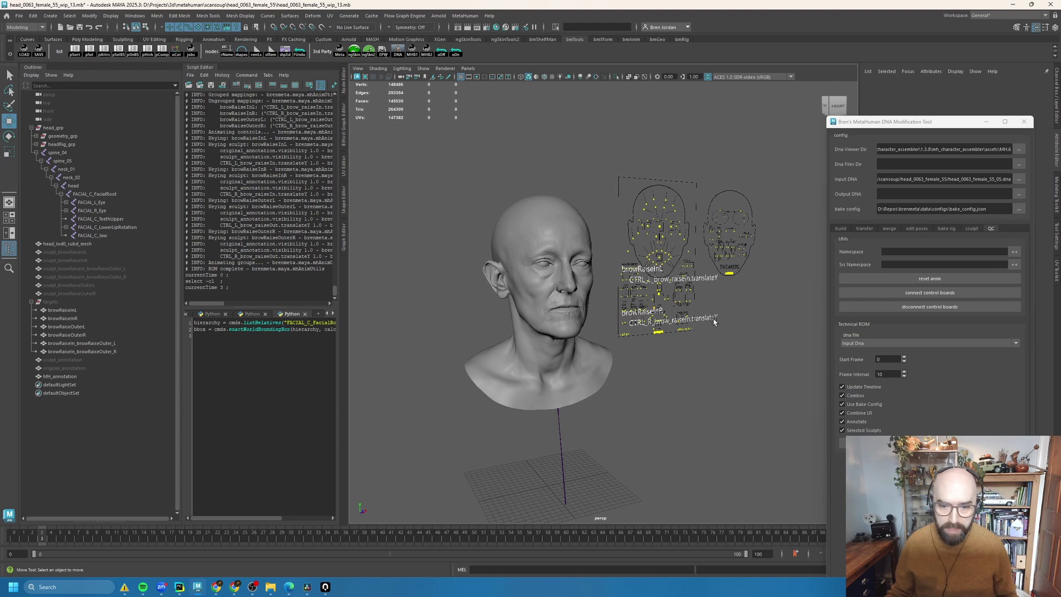
Step: Move the CTRL_faceGUI board about -57.35 units in X to the other side of the head, clear of the pose annotations
left_click(677, 295)
left_click(668, 338)
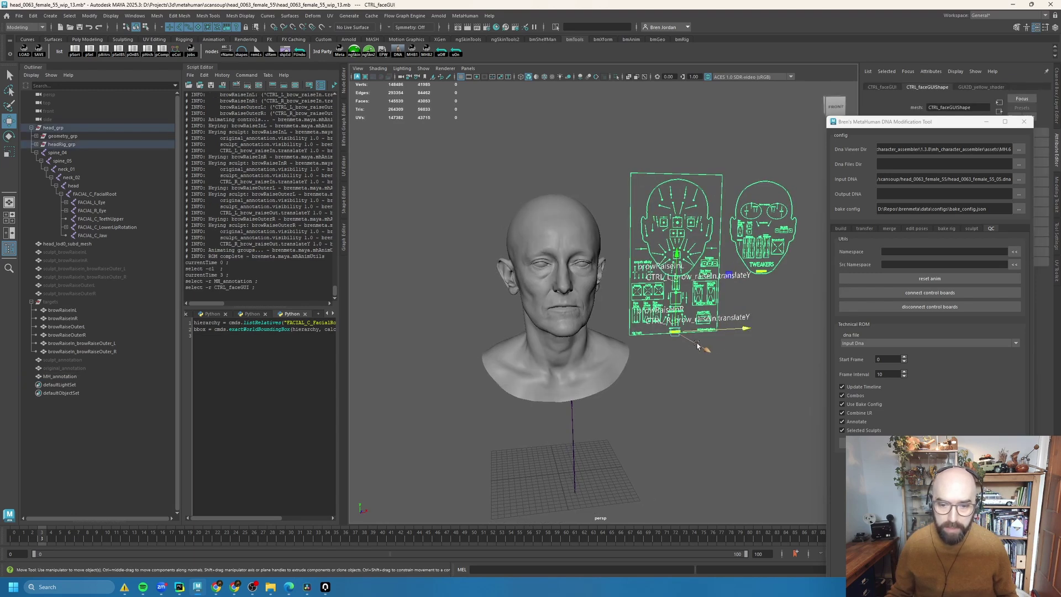
left_click_drag(785, 343, 412, 339)
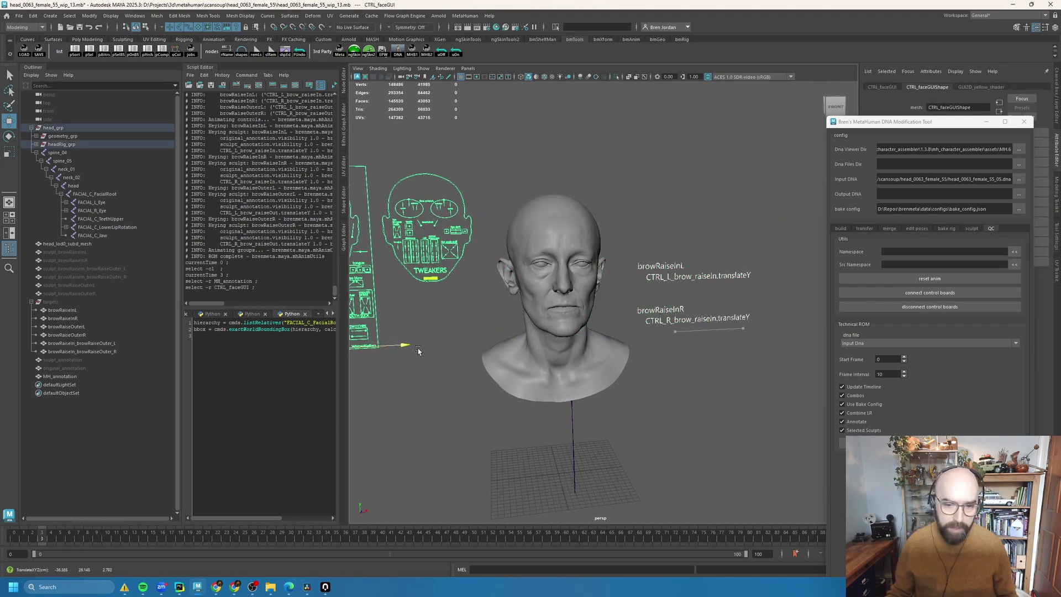
mouse_move(737, 316)
left_mouse_down("alt")
mouse_move(699, 336)
mouse_move(697, 326)
left_mouse_up("alt")
middle_click_drag(697, 320, 687, 332, "alt")
Step: Scrub through the brow ROM to compare the original and sculpt versions of each raise pose
left_click_drag(12, 541, 126, 536)
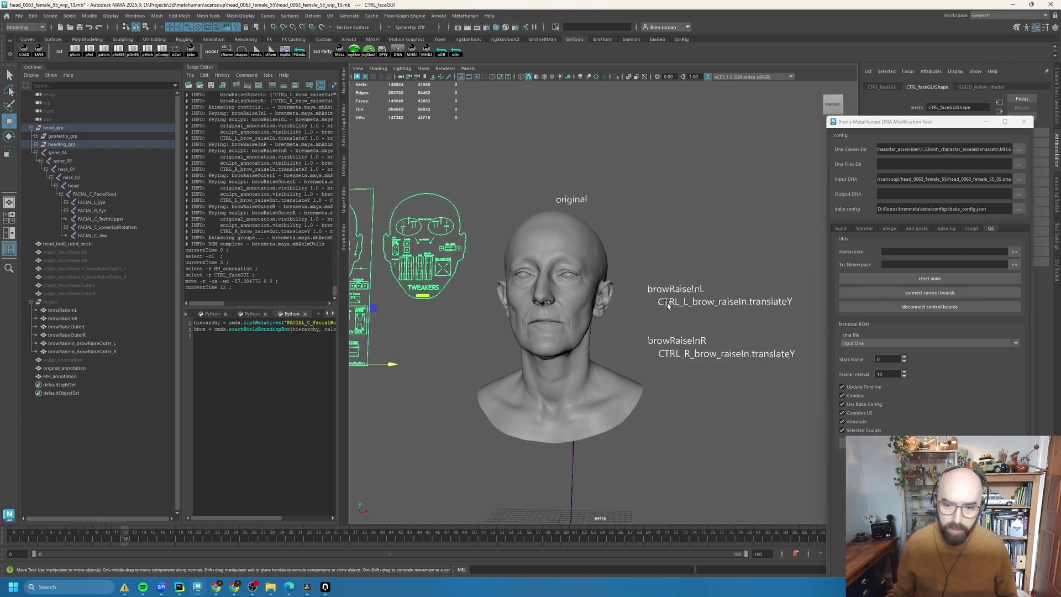
left_click_drag(644, 303, 599, 210, "alt")
left_click(598, 202)
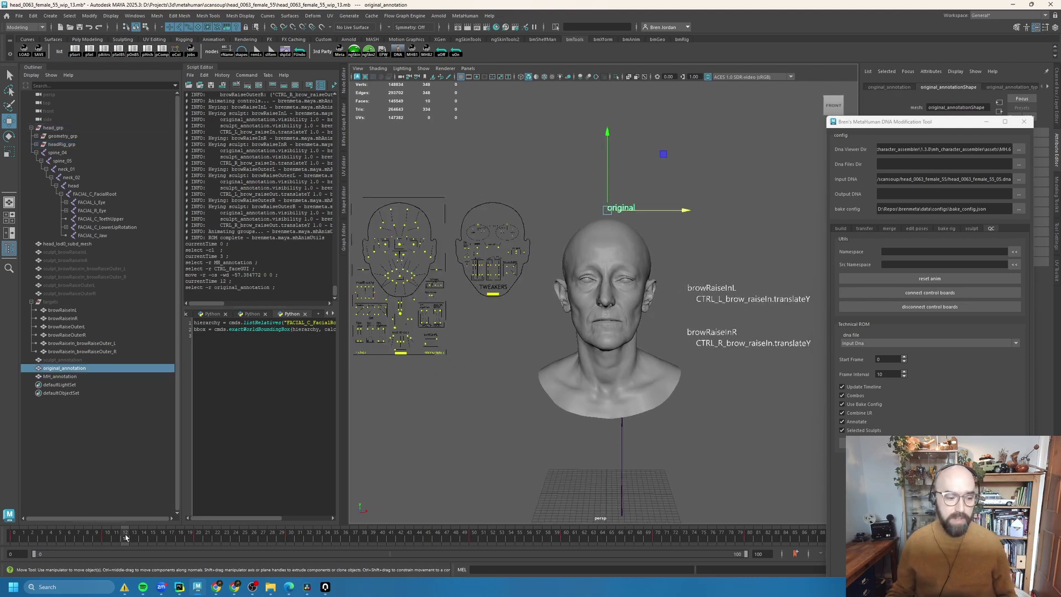
mouse_move(126, 540)
left_mouse_down()
mouse_move(22, 539)
mouse_move(310, 534)
mouse_move(198, 536)
mouse_move(751, 553)
left_mouse_up()
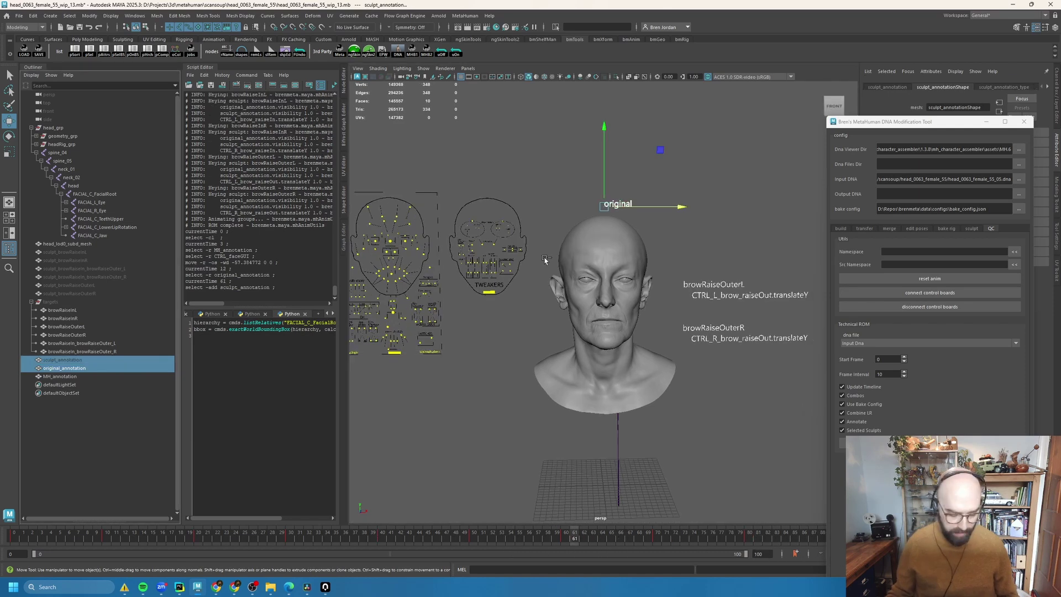
Step: Shift the original and sculpt annotations together about -2.5 units in X to centre them above the head
key("r")
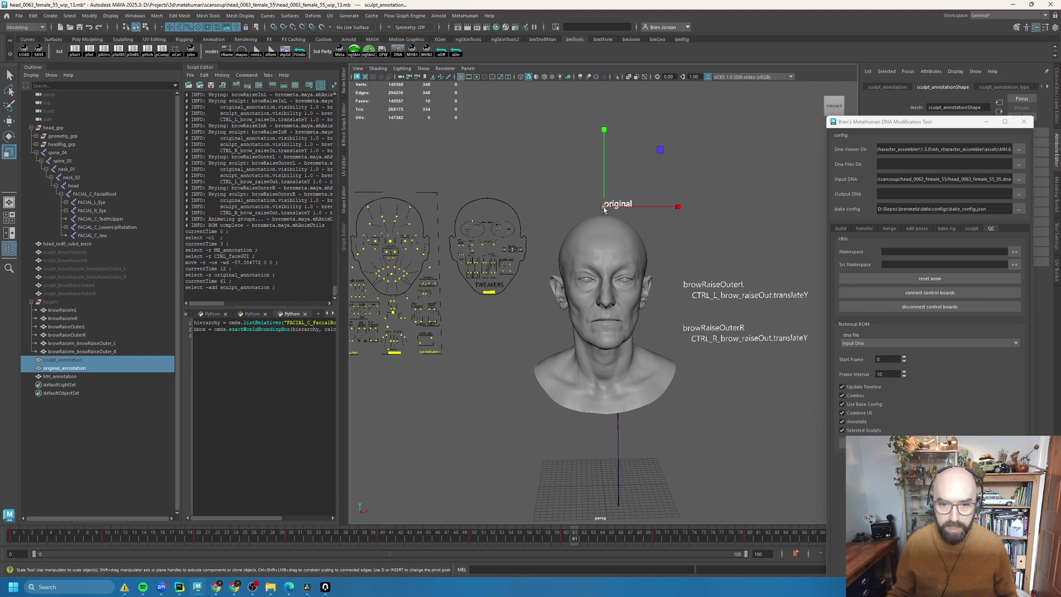
left_click_drag(604, 209, 638, 207)
key("w")
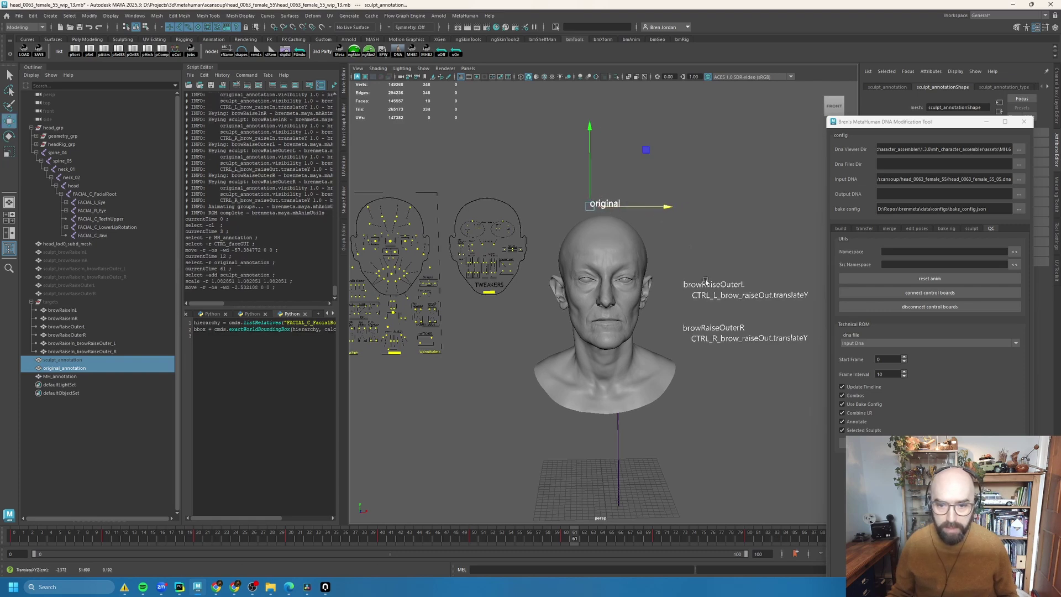
Step: Move MH_annotation up and closer to the head, and scale it to about 0.67
left_click(706, 283)
left_click_drag(698, 286, 752, 206)
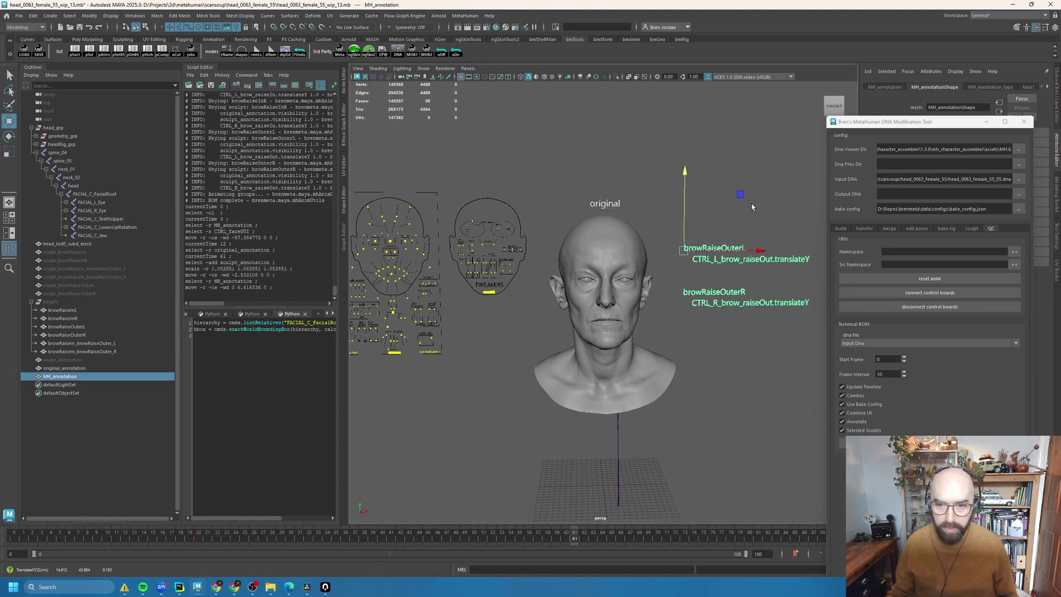
left_click_drag(684, 249, 630, 261)
key("r")
left_click(643, 327)
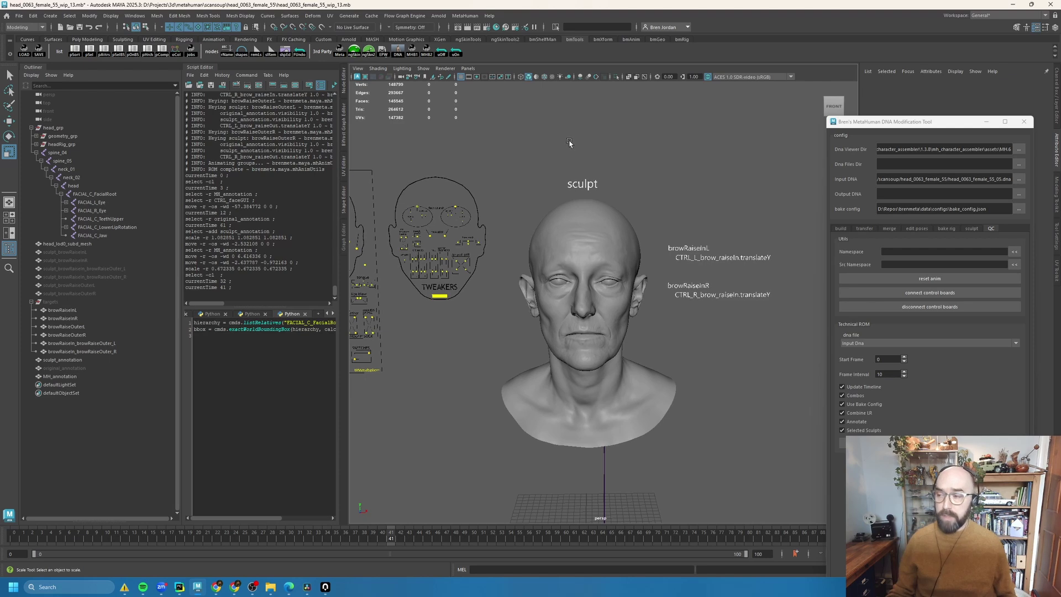
Step: Turn off Selected Sculpts and create a full technical ROM of all poses and combos
key("Caps_Lock")
key("a")
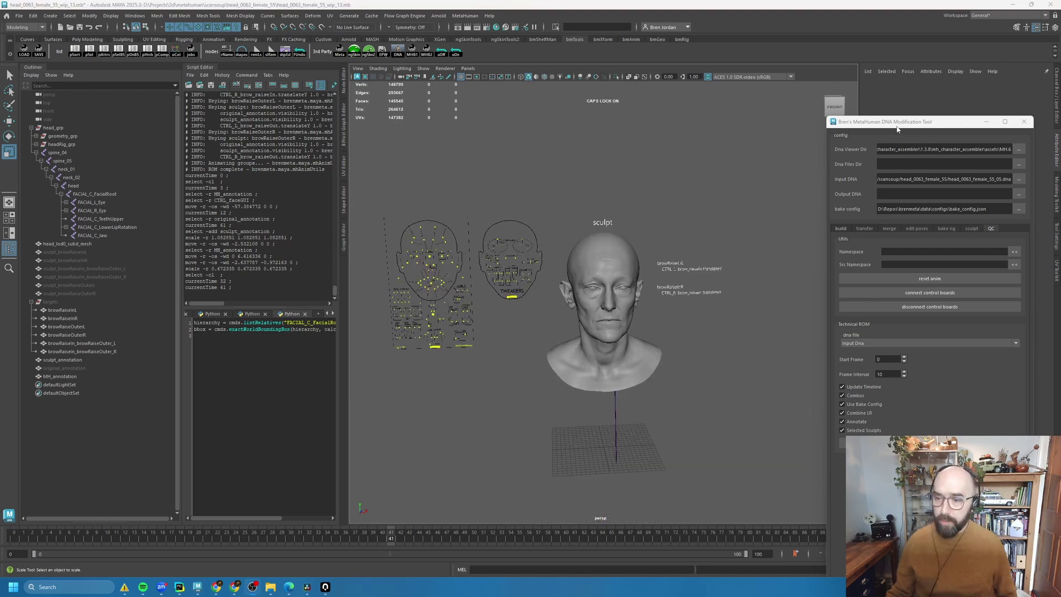
left_click_drag(897, 128, 846, 107)
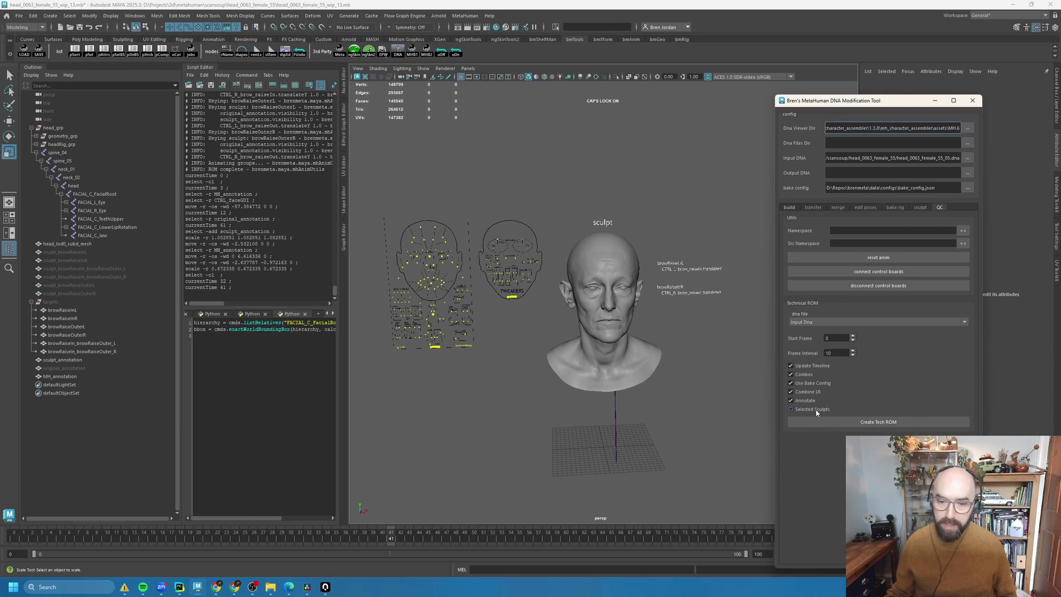
left_click(873, 422)
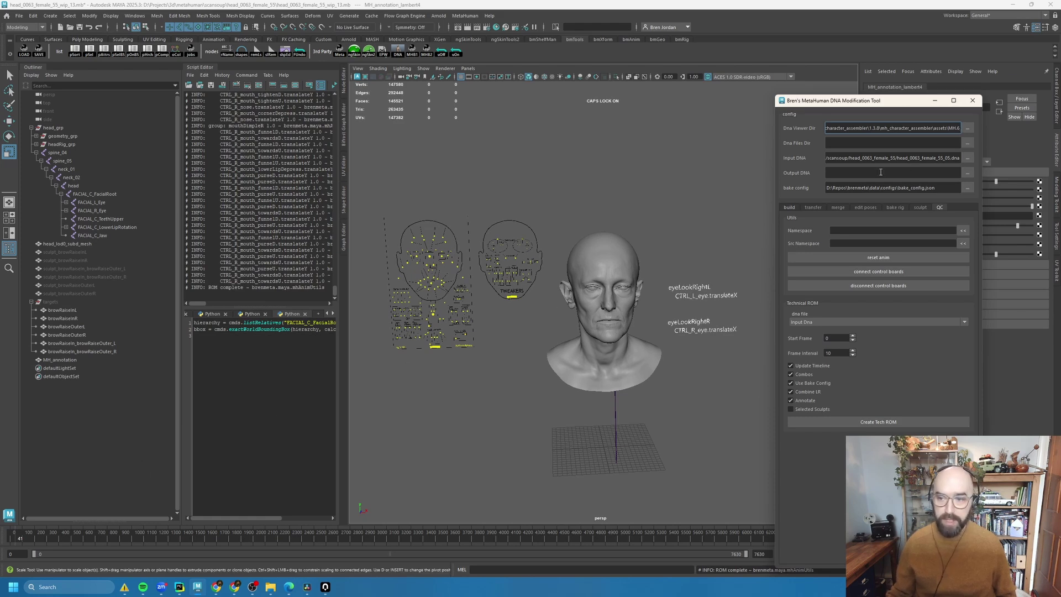
Step: Minimize the DNA tool and scrub through the full ROM to frame 3911 to inspect the facial poses
left_click(934, 101)
left_click(34, 540)
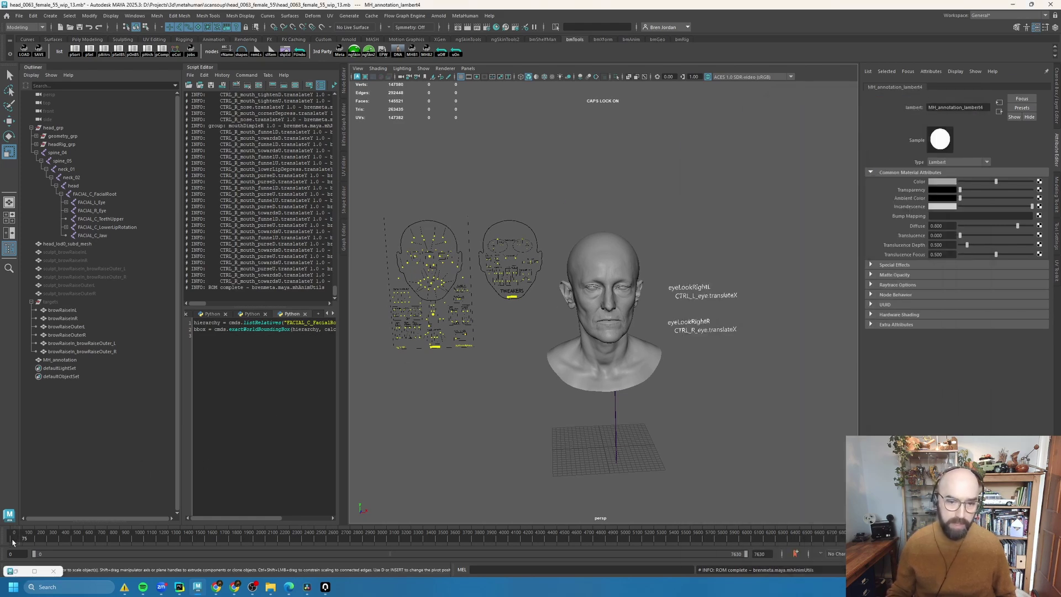
left_click_drag(33, 544, 291, 568)
left_click_drag(353, 560, 493, 561)
Step: Scale MH_annotation to about 0.51, move it up beside the head, and scrub the rest of the ROM to its end
left_click(695, 301)
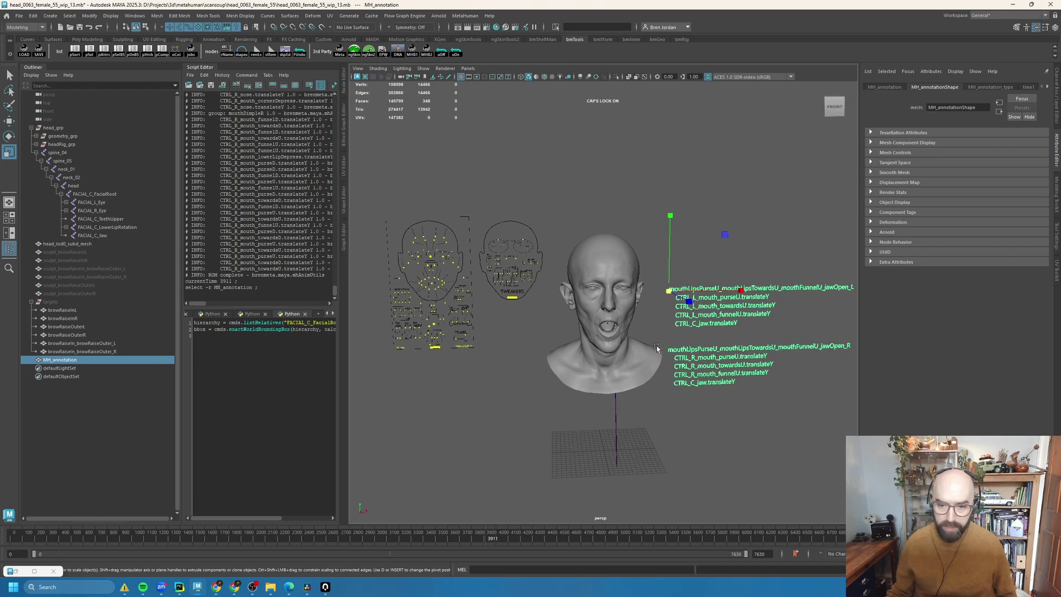
scroll(691, 309, "up", 4)
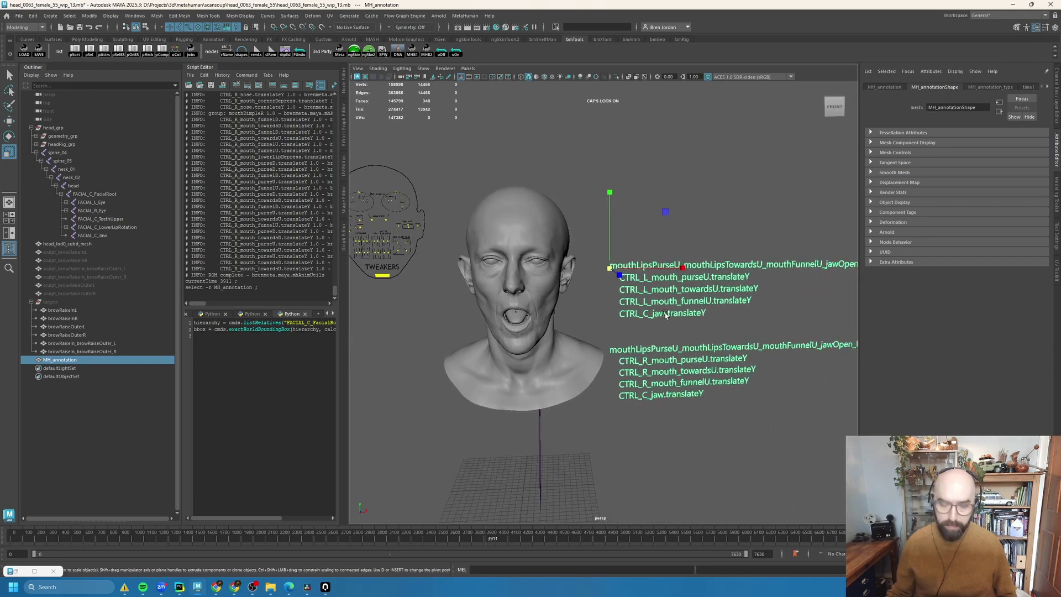
left_click_drag(610, 269, 568, 276)
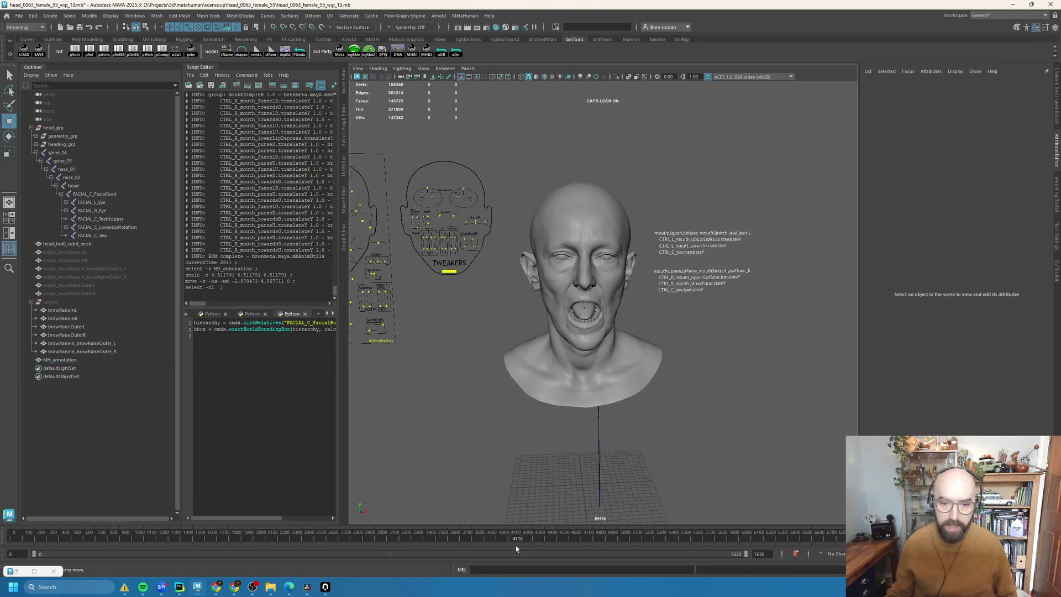
mouse_move(552, 552)
left_mouse_down()
mouse_move(765, 533)
mouse_move(860, 538)
left_mouse_up()
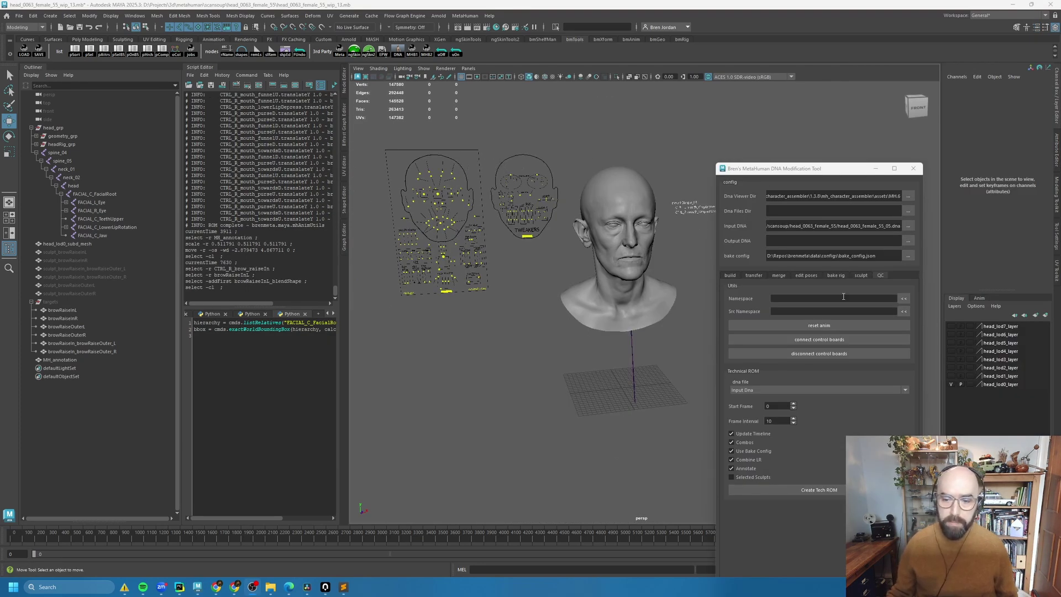
Step: Reset the control animation with the DNA tool, and check CTRL_L_brow_raiseIn and browRaiseInL's blendShape for leftover keys
left_click(818, 327)
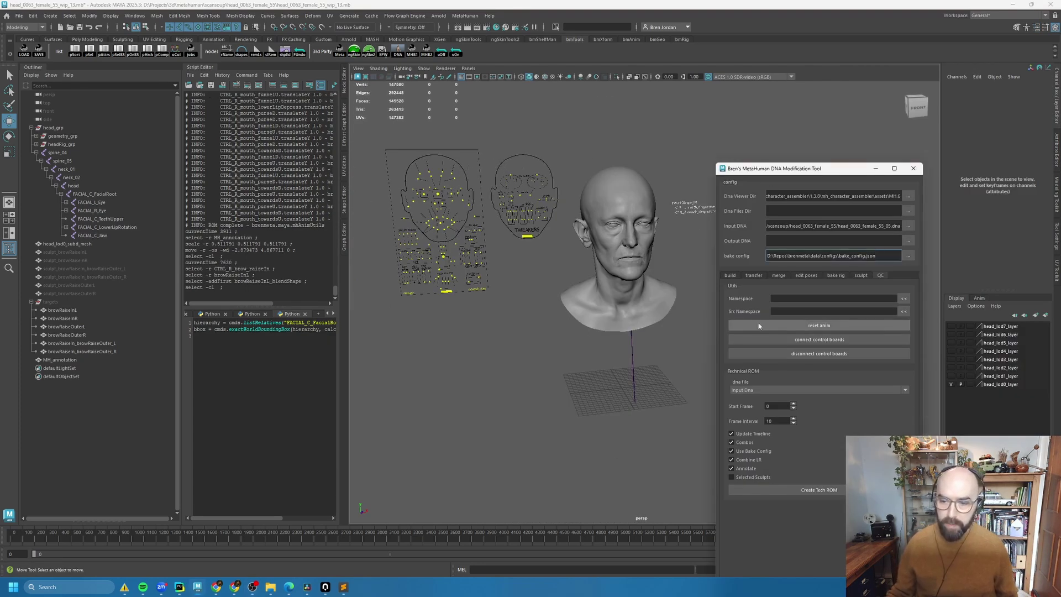
left_click(443, 171)
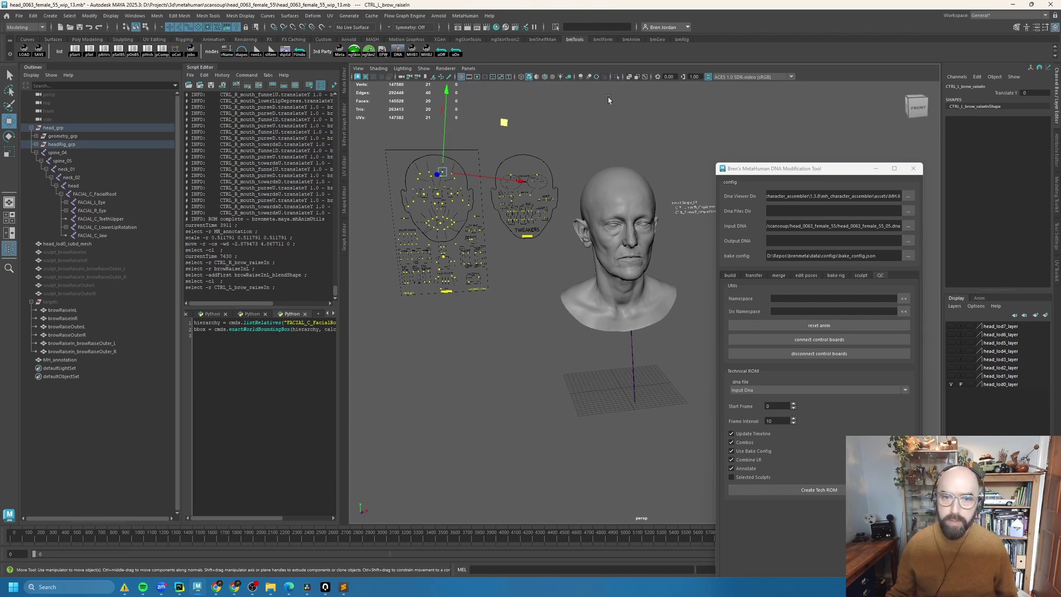
left_click(62, 310)
left_click(985, 180)
left_click(1007, 186)
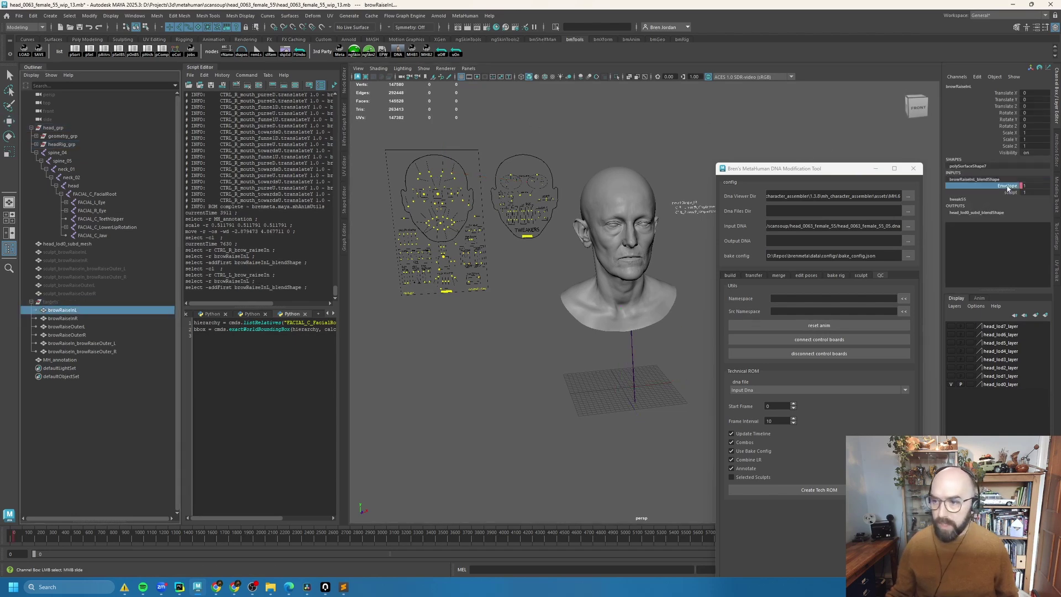
Step: Select all nodes matching *_blendShape by name and cut their keys
left_click(615, 27)
type("*_blendShape")
key("Return")
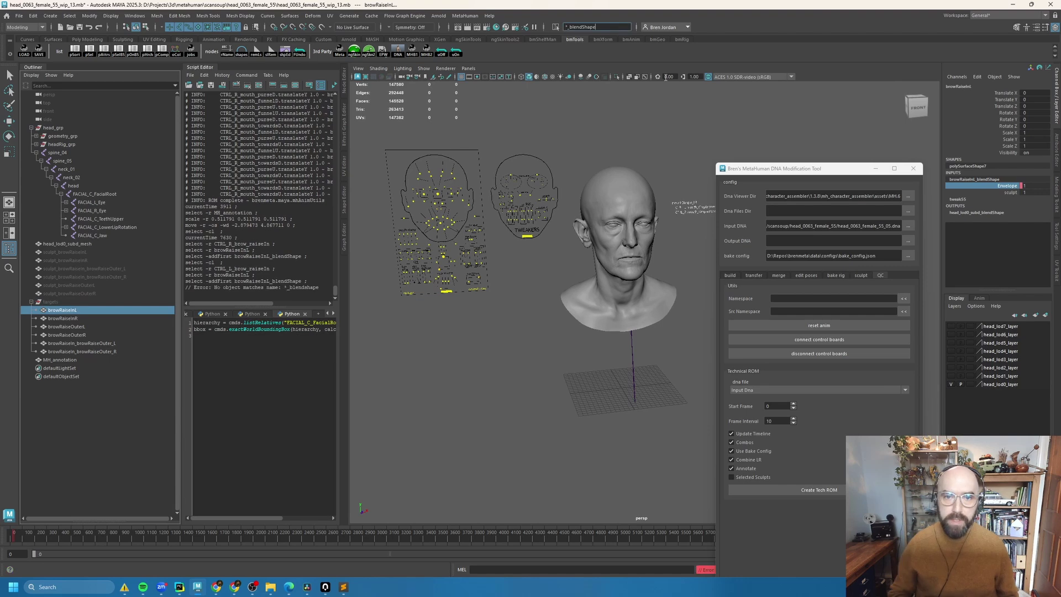
key("Return")
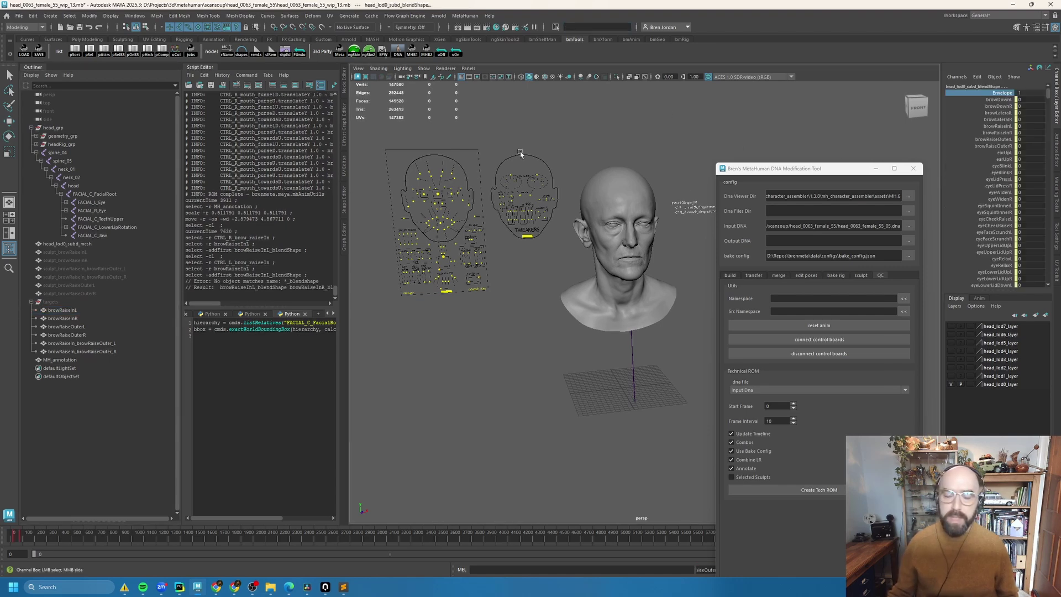
left_click(34, 15)
mouse_move(133, 93)
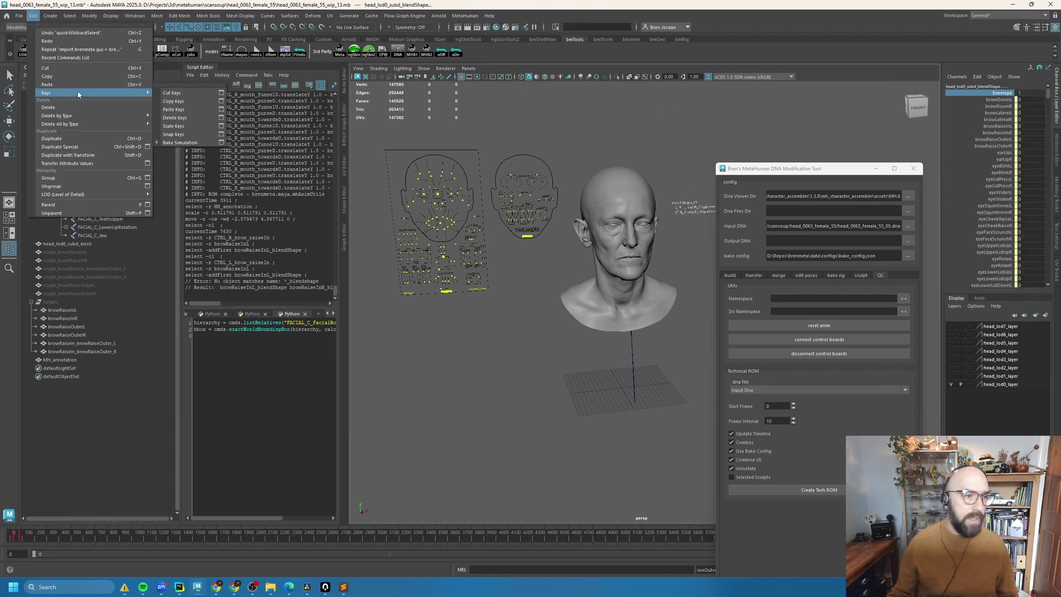
left_click(203, 94)
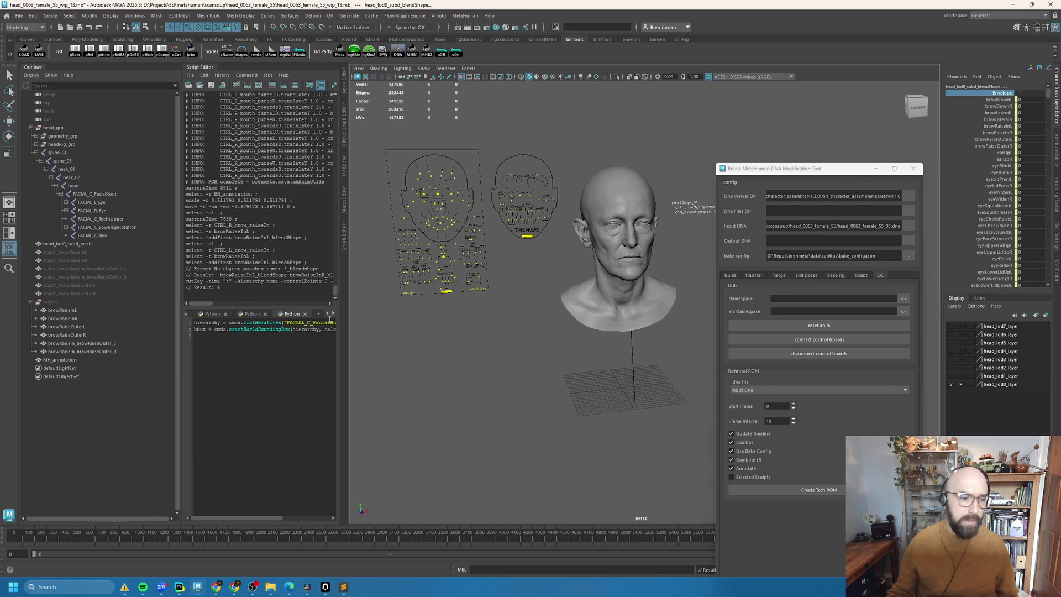
Step: Delete the MH_annotation object from the scene
left_click(62, 360)
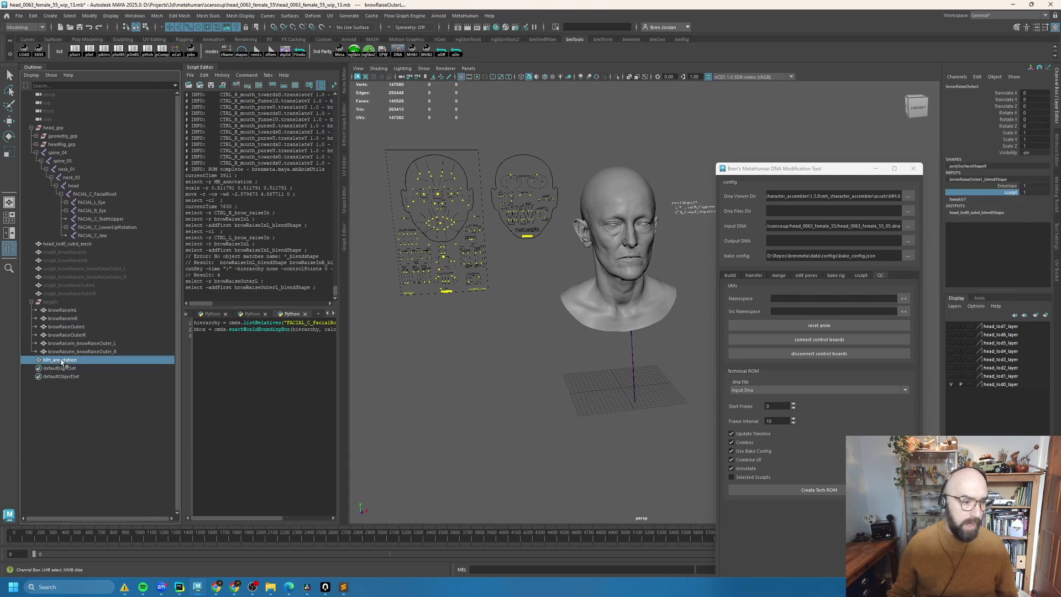
key("w")
key("Delete")
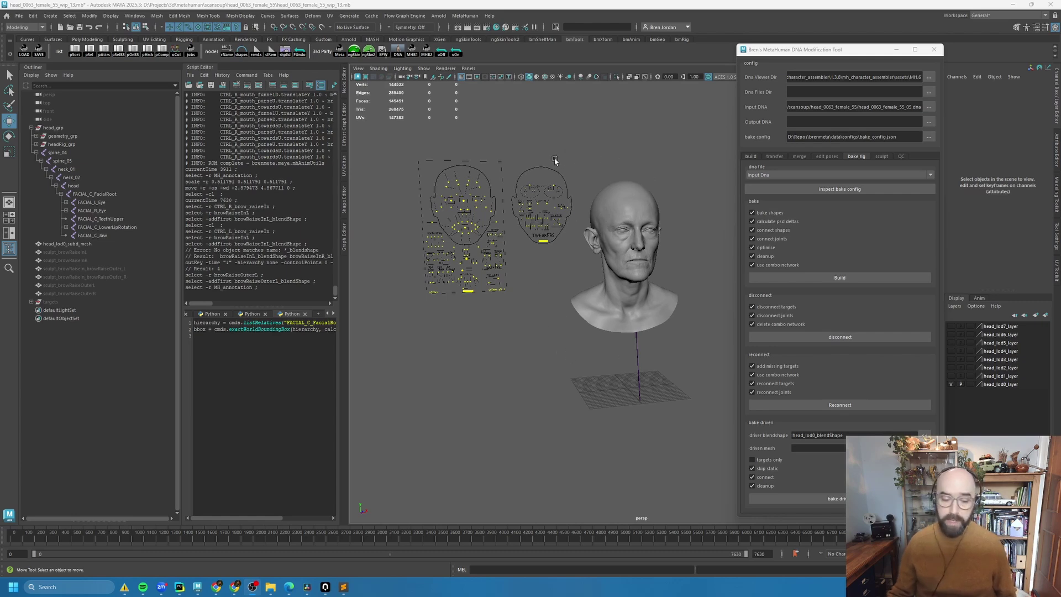
Step: Switch to female_55_bake_config.json in Sublime Text and add a "testShape1" entry after "eyeSquintR" in the shapes list
left_click(906, 139)
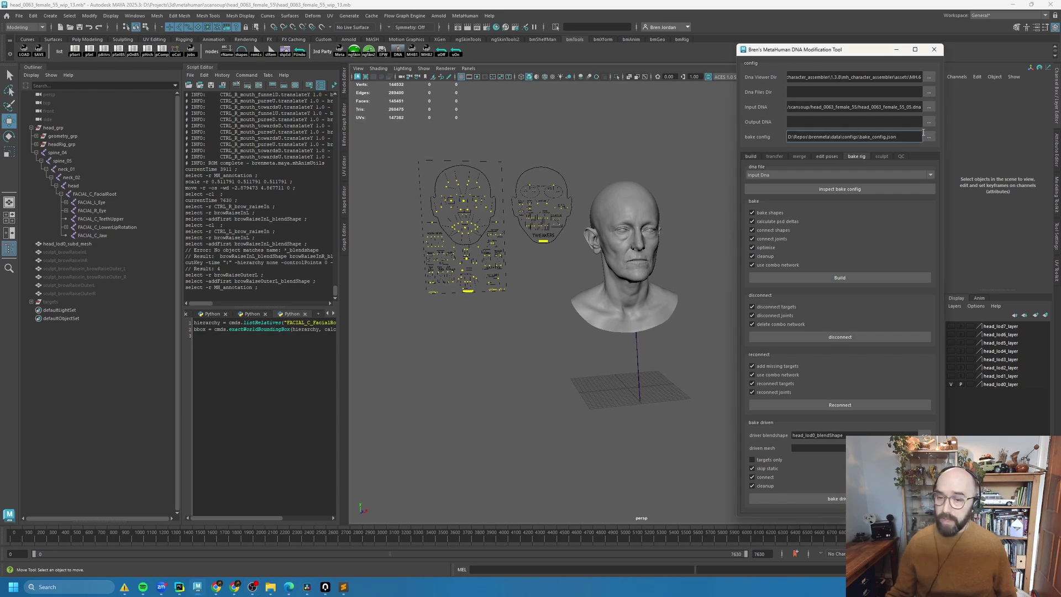
left_click(343, 587)
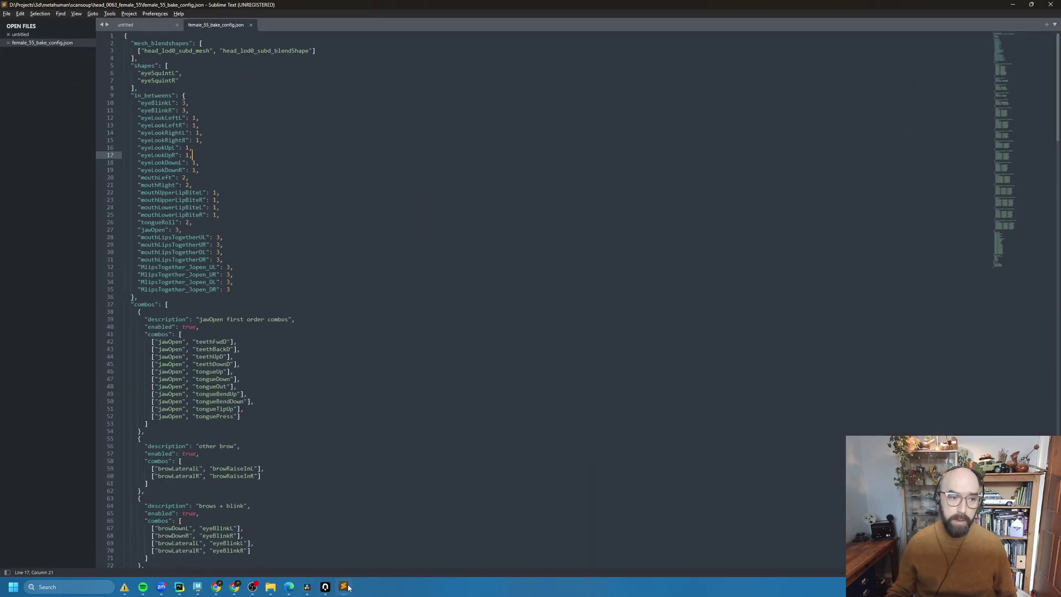
left_click(200, 81)
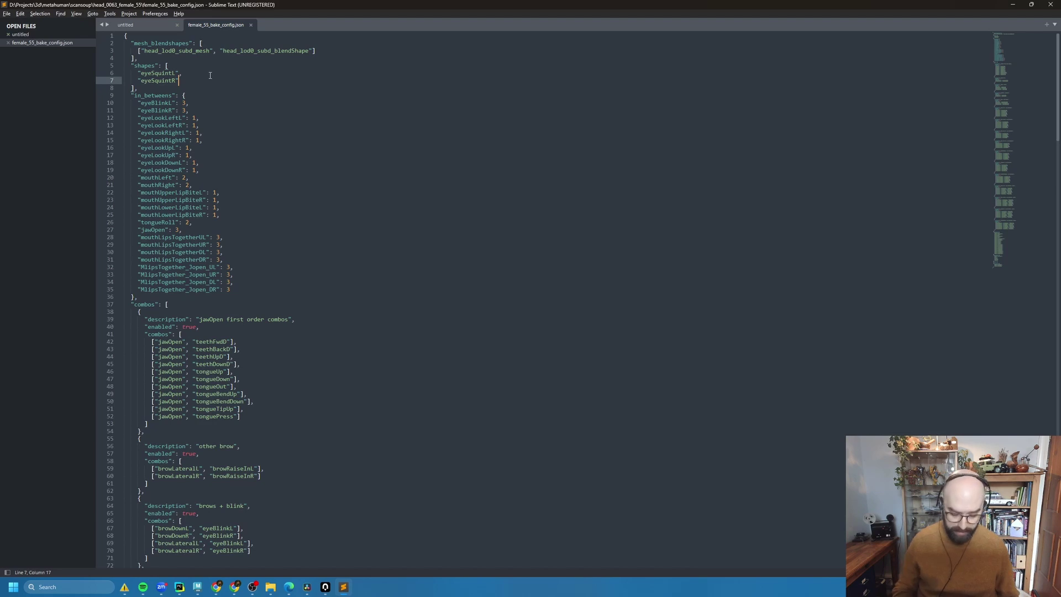
type(",")
key("Return")
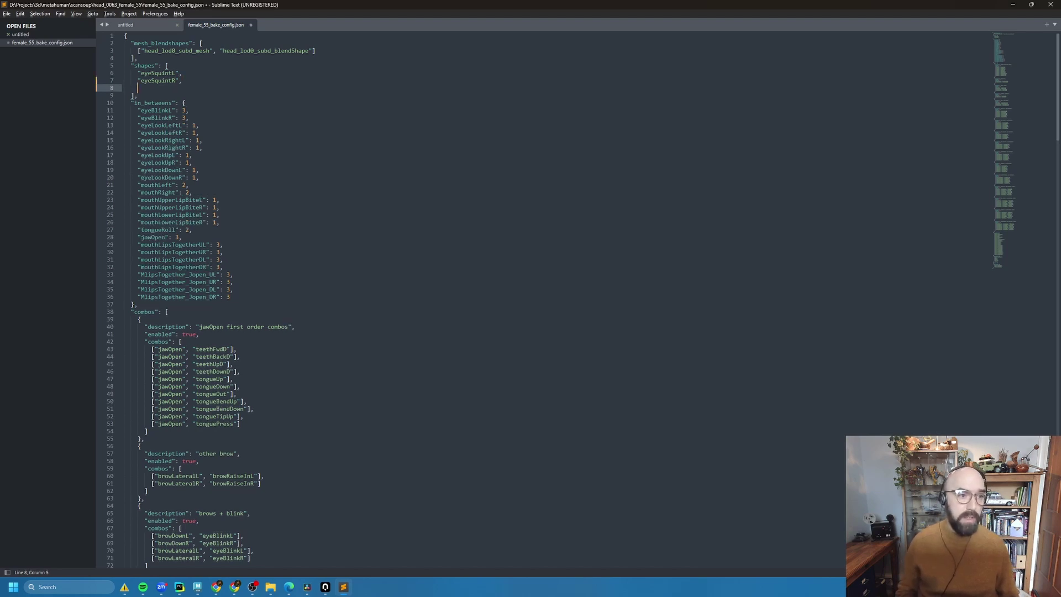
type("\"test")
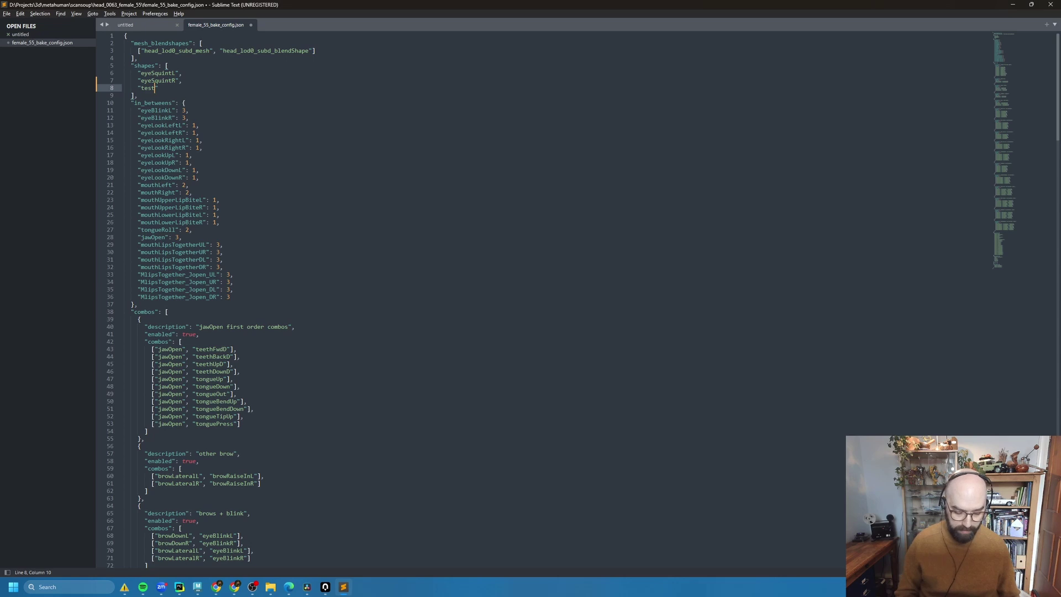
type("Shape1")
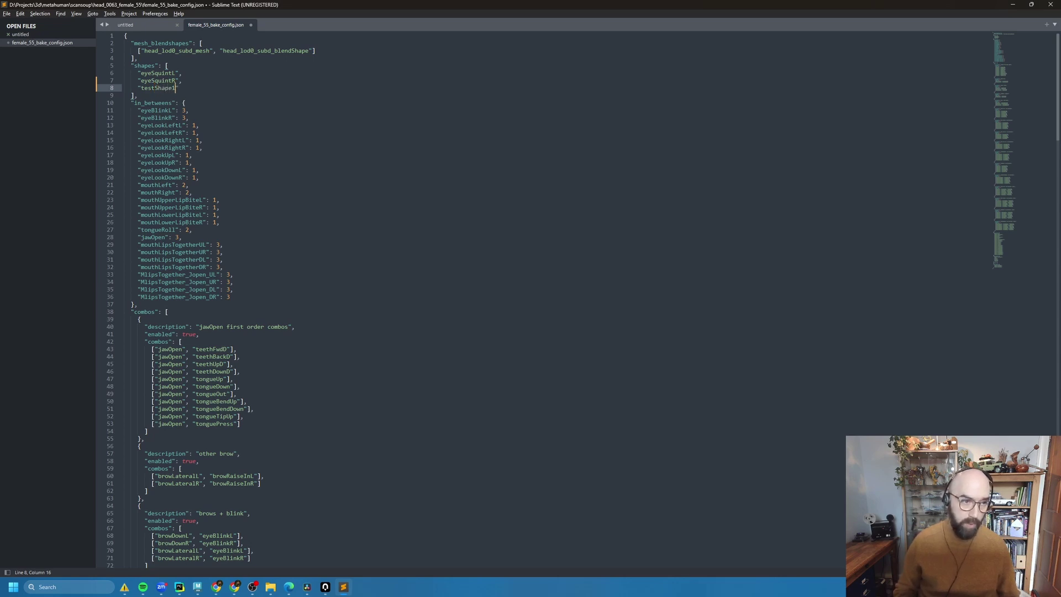
Step: Duplicate the testShape1 entry as "testShape2" at the end of the shapes list, without a trailing comma
key("shift+Home")
key("ctrl+c")
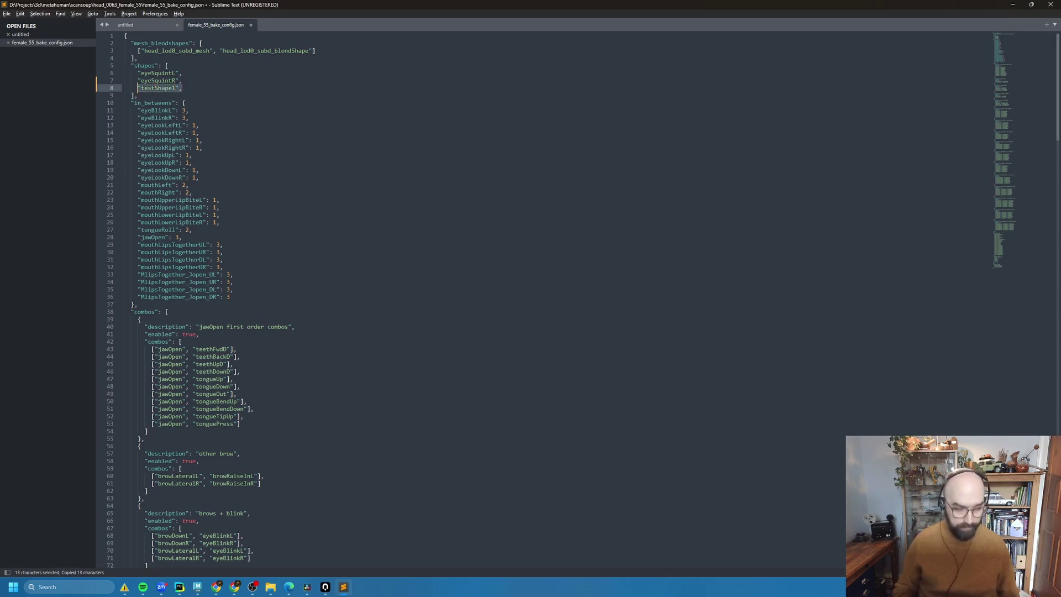
key("End")
key("Return")
key("ctrl+v")
key("Left")
key("Left")
key("BackSpace")
type("2")
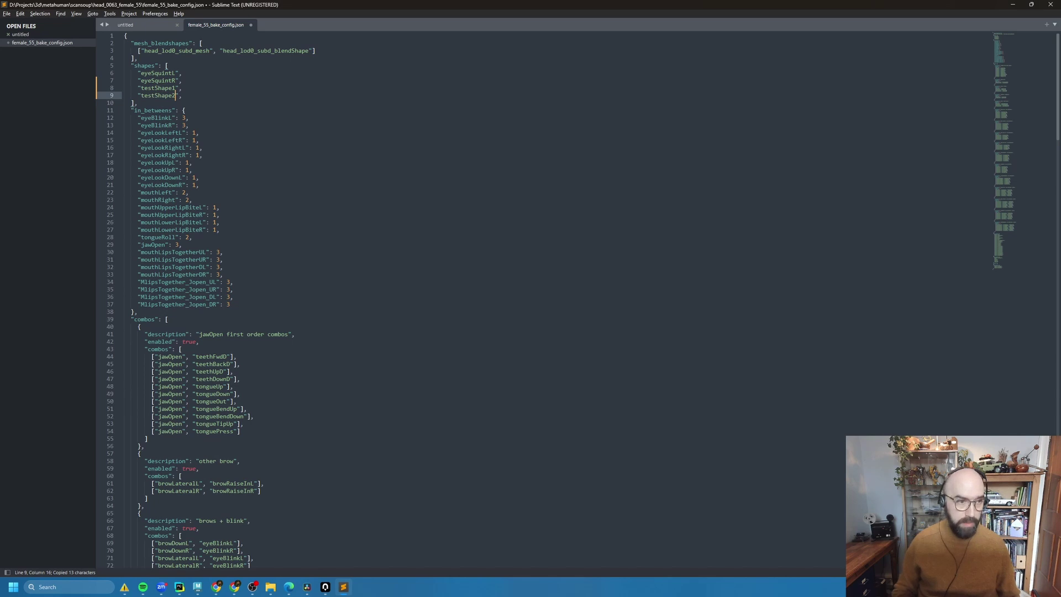
key("BackSpace")
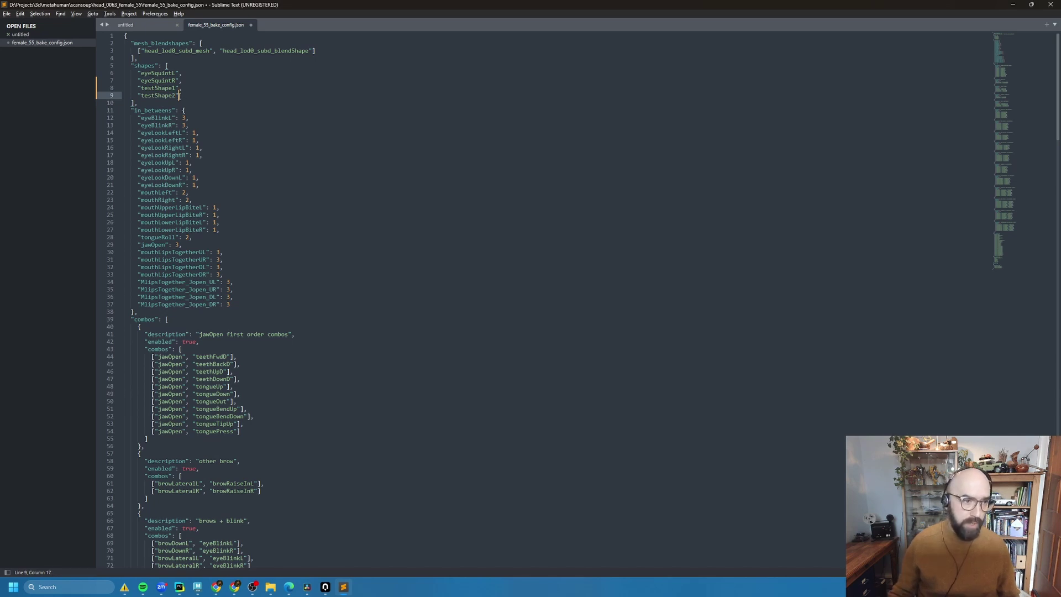
Step: Duplicate the "eyeCheekRaise + eye directions + blink" block at the end of the combos list, comma-separated and with its opening brace aligned
left_click(1017, 224)
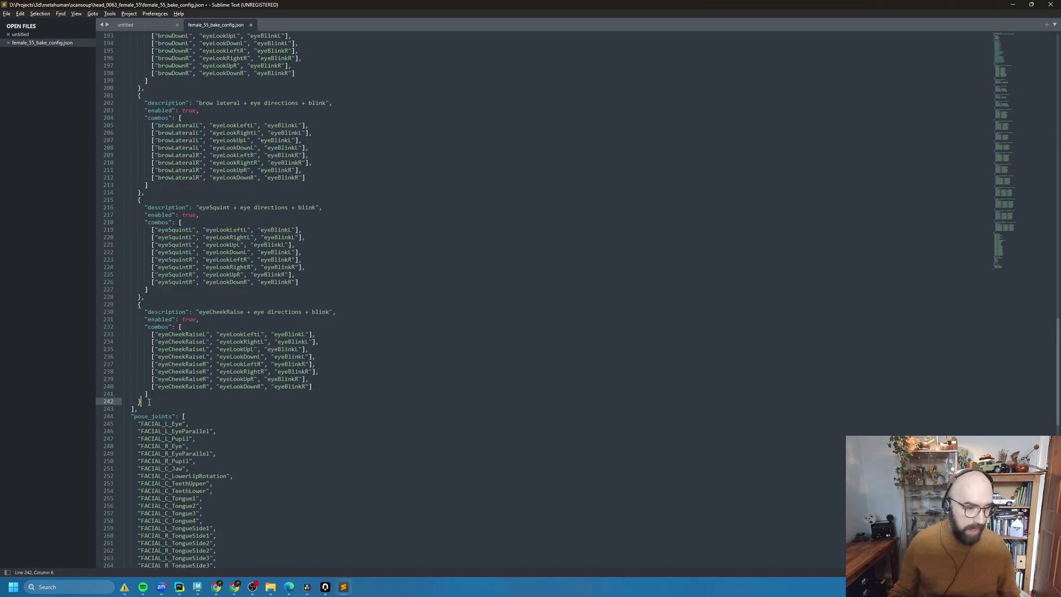
left_click_drag(148, 402, 83, 304)
key("ctrl+c")
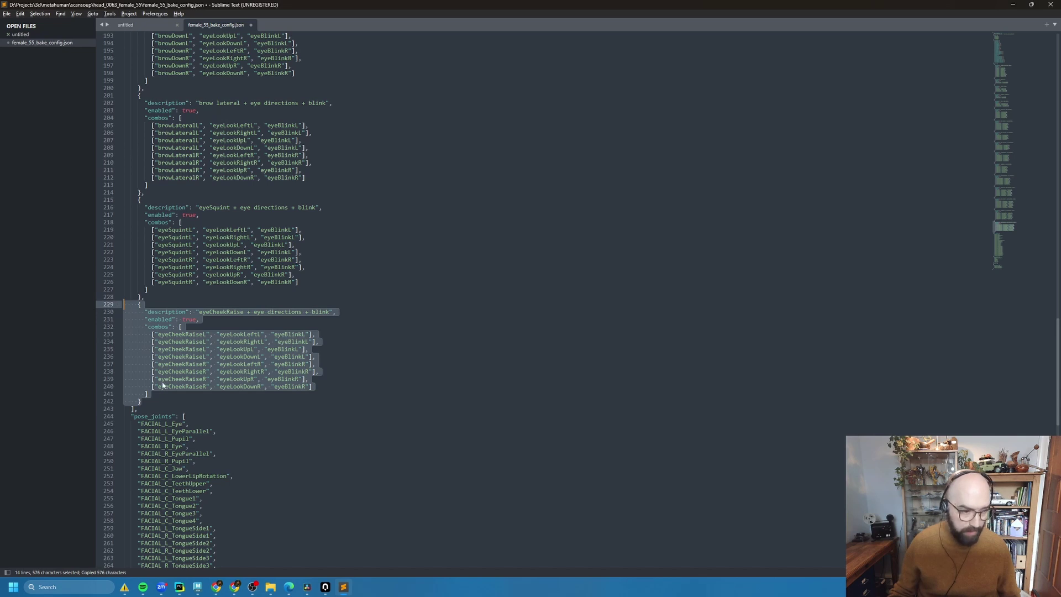
left_click(168, 403)
type(",")
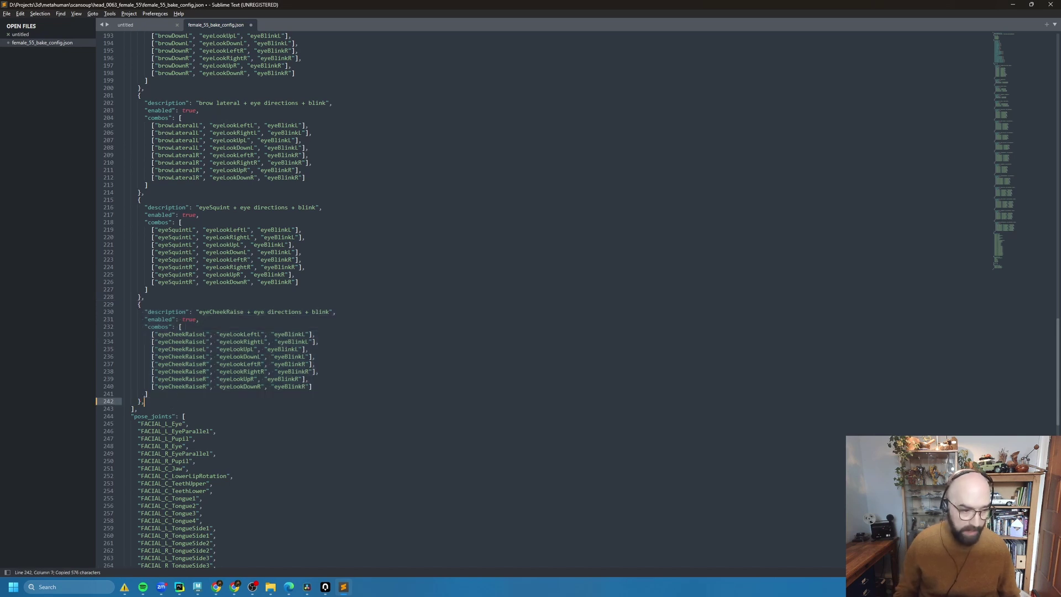
key("Return")
key("ctrl+v")
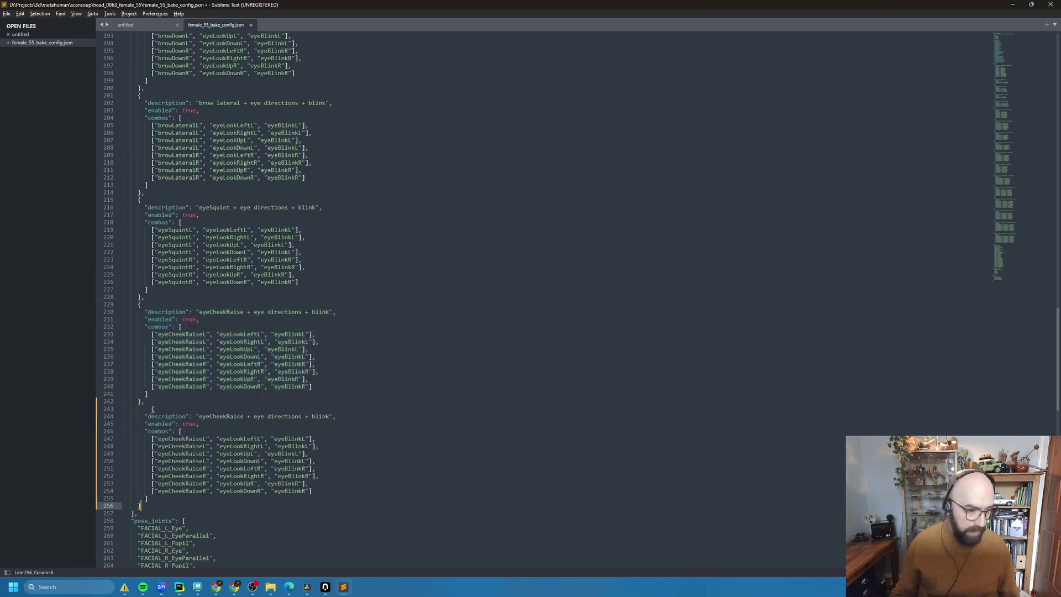
left_click(138, 409)
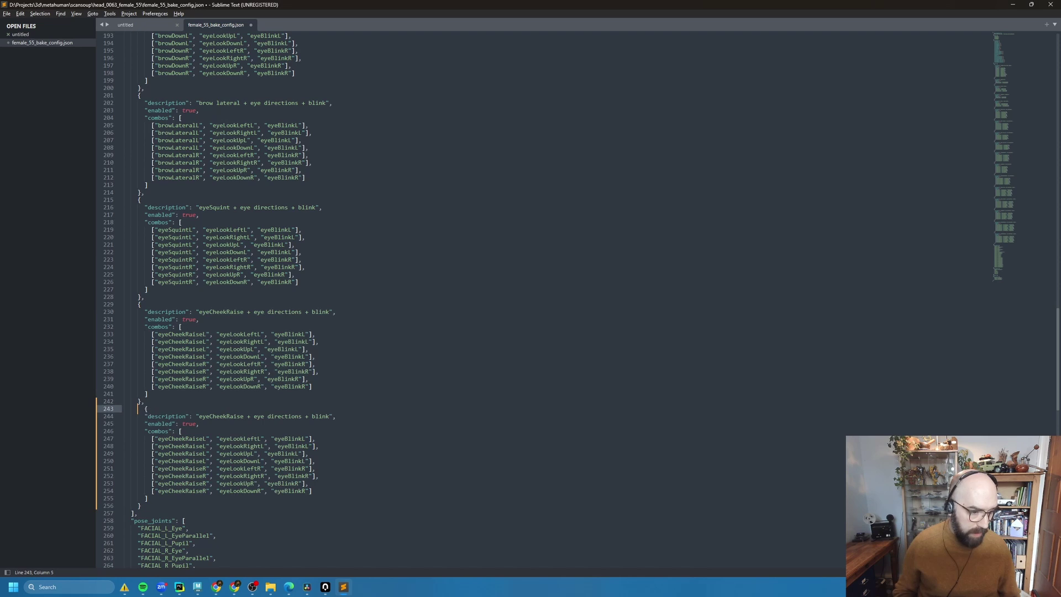
Step: Change the duplicated combo block's description to "eyeCheekRaise + testShapes"
left_click_drag(201, 416, 324, 416)
type("e")
key("Delete")
key("Delete")
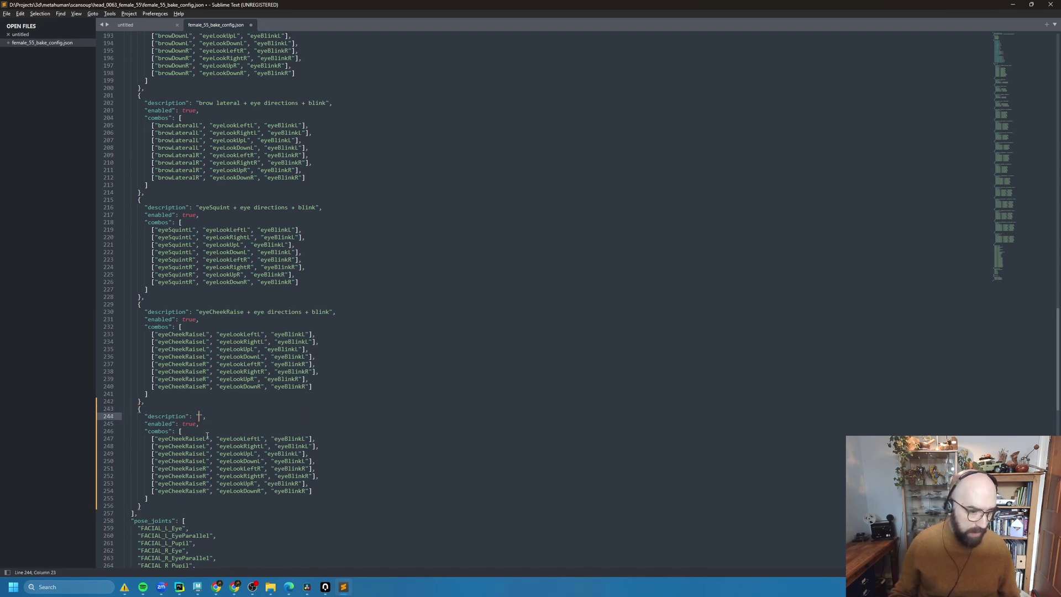
type("yeChe")
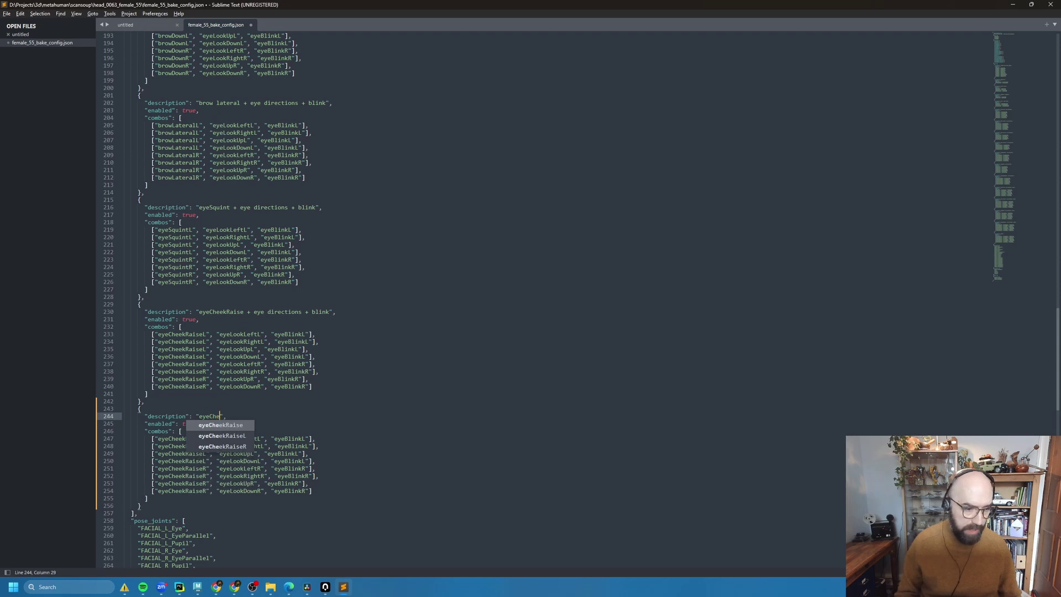
type("ekRaise")
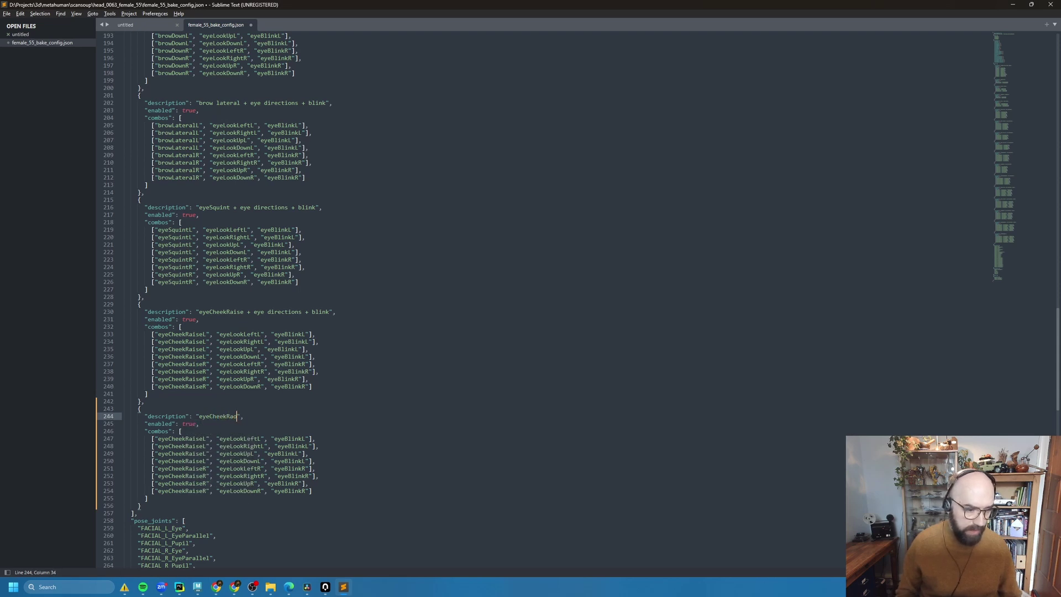
type(" + test")
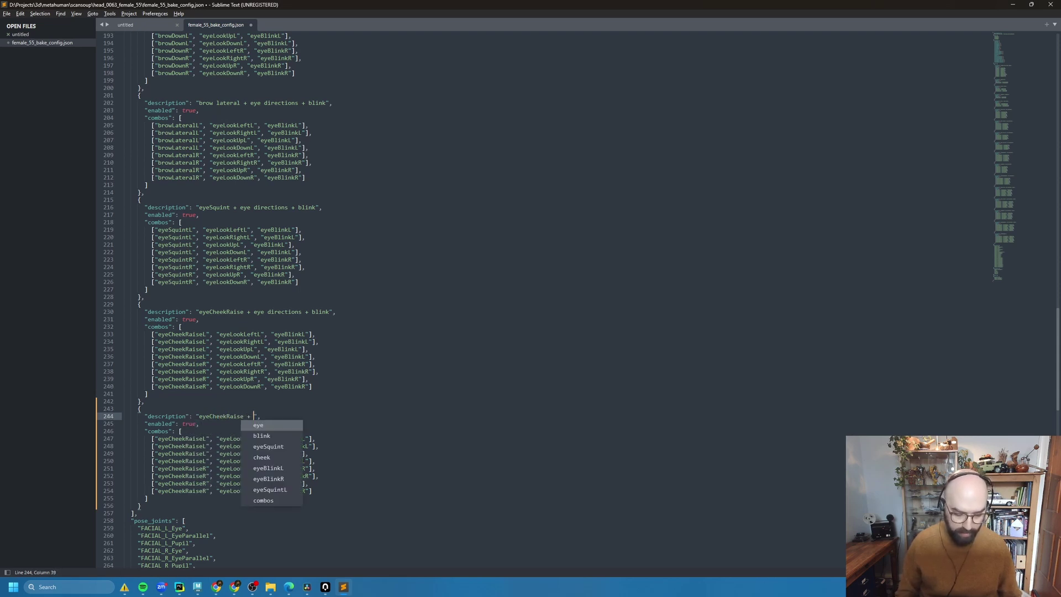
type("Shapes")
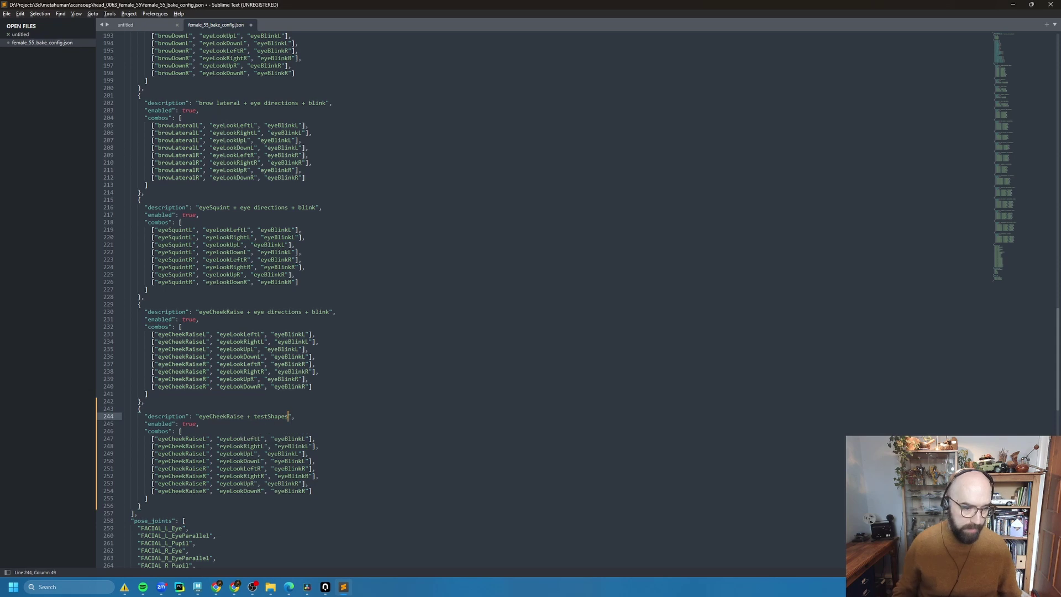
Step: Pair eyeCheekRaiseL with testShape1 and testShape2 in the first two combos of the new block
left_click_drag(220, 440, 308, 441)
type("\"test")
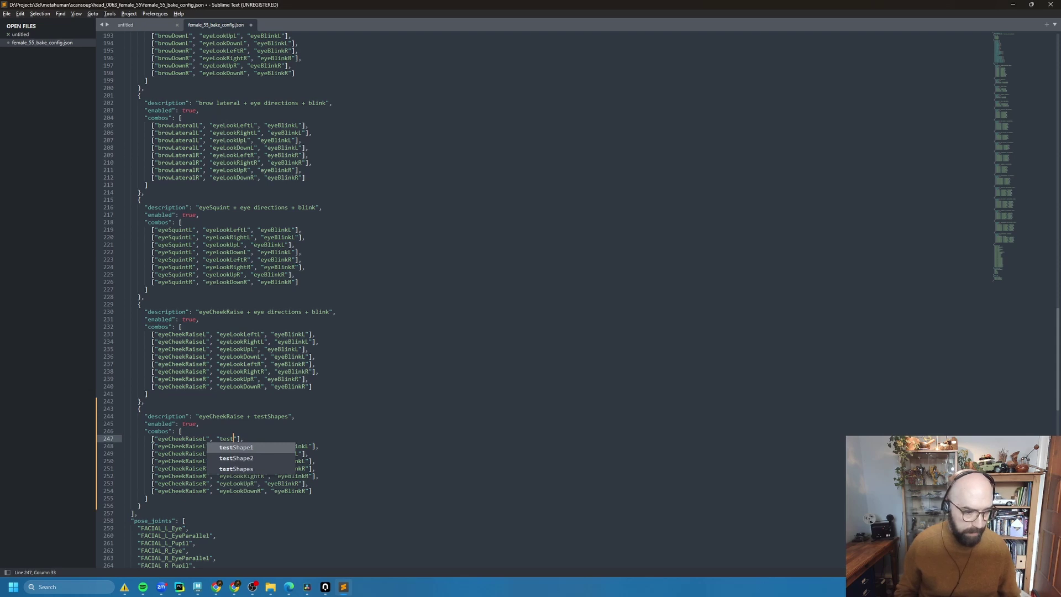
key("Tab")
type("testShape2")
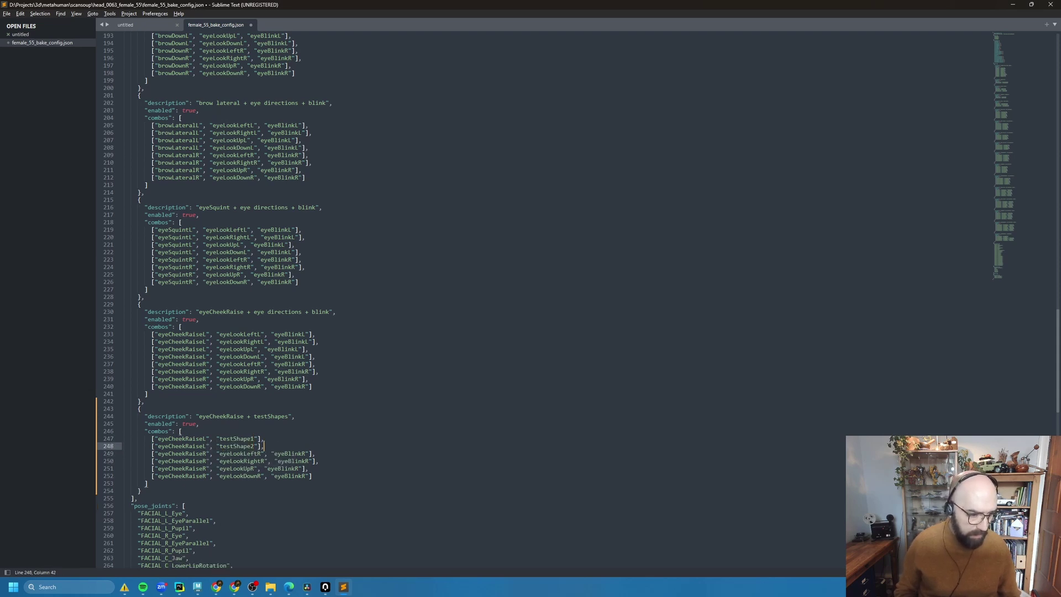
Step: Replace the block's remaining combos with eyeCheekRaiseR paired with testShape1 and testShape2, leaving no trailing comma after the last one
key("Delete")
key("shift+Up")
key("ctrl+c")
key("ctrl+v")
key("BackSpace")
type("R")
key("Down")
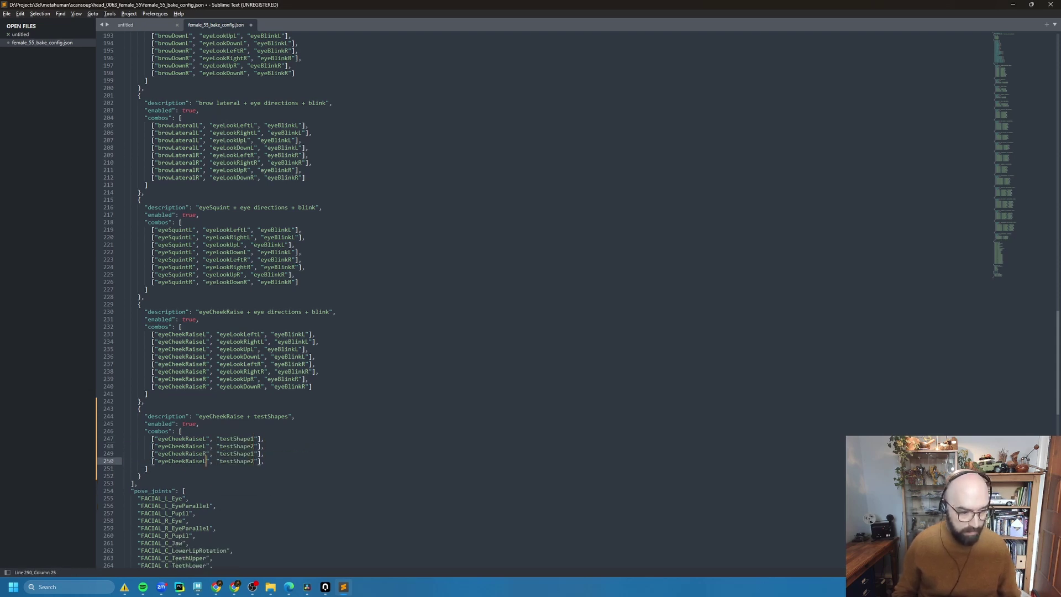
key("BackSpace")
type("R")
left_click(279, 462)
key("BackSpace")
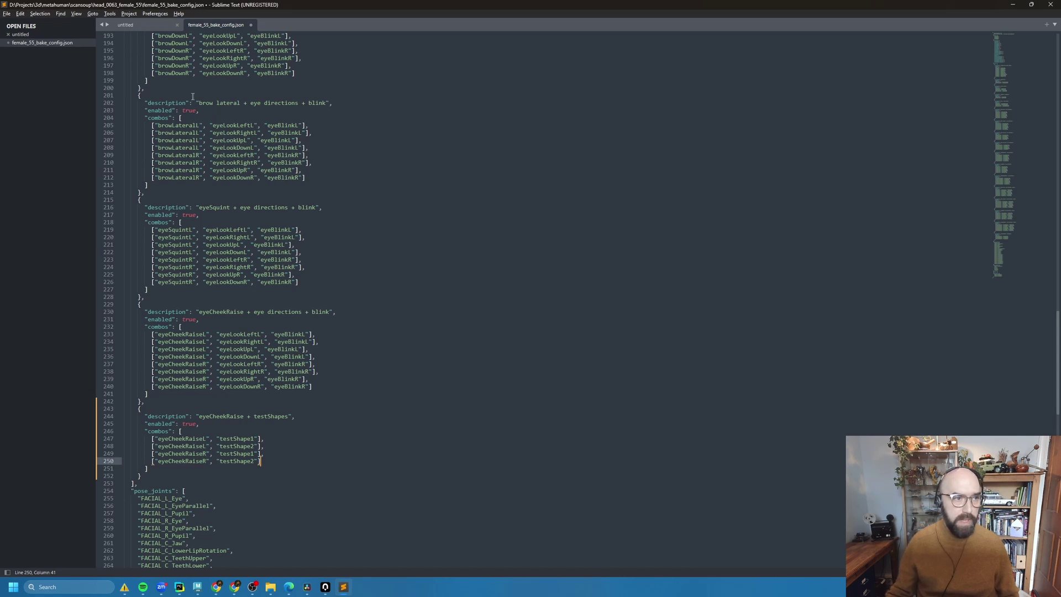
Step: Save the config as a new file named female_55_bake_config_additions.json in the head_0063_female_55 folder
left_click(6, 13)
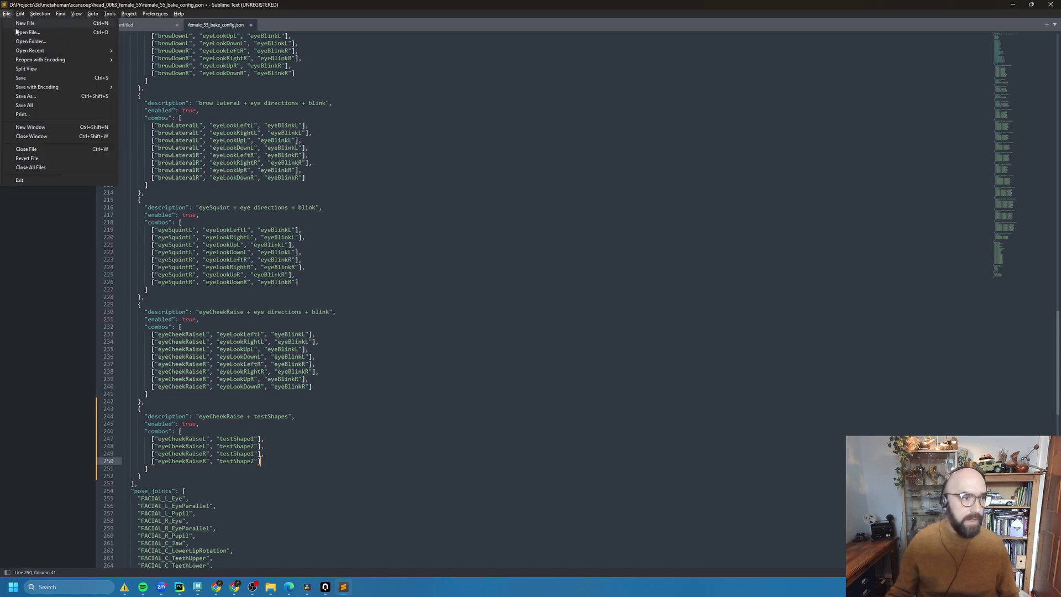
left_click(26, 96)
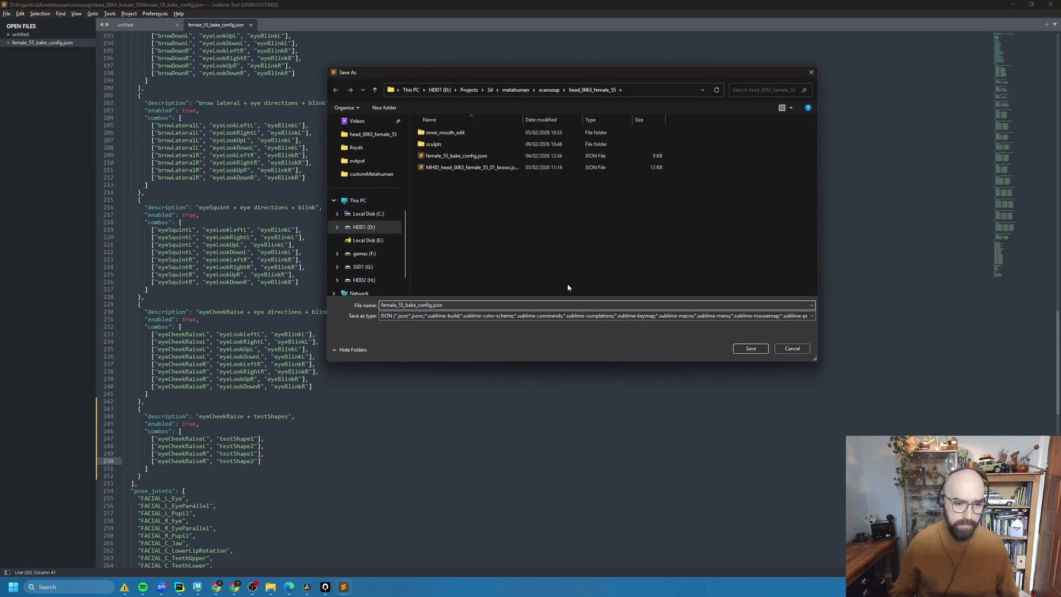
type("_additions")
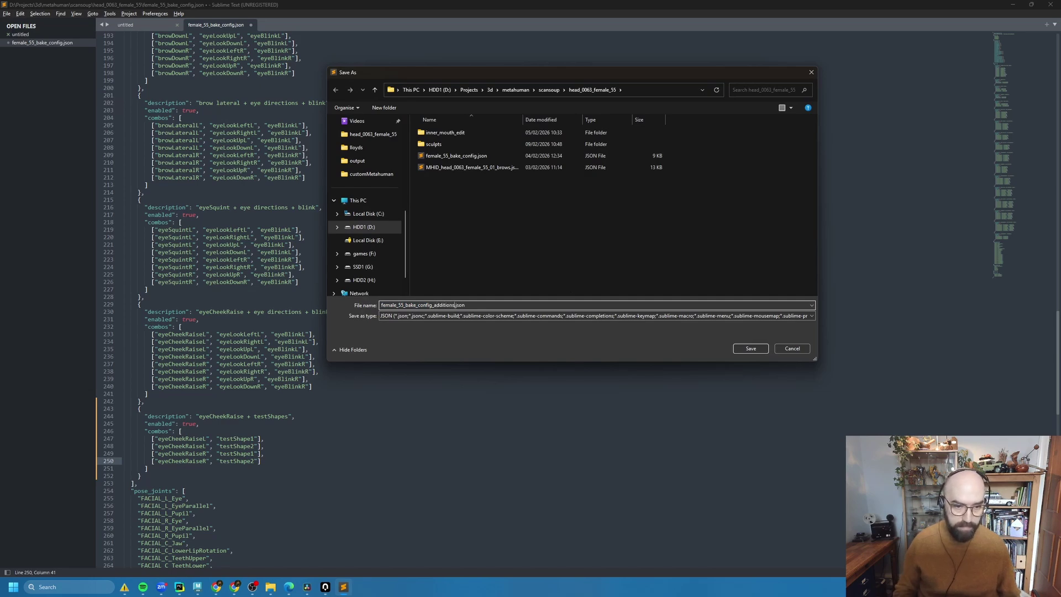
key("Return")
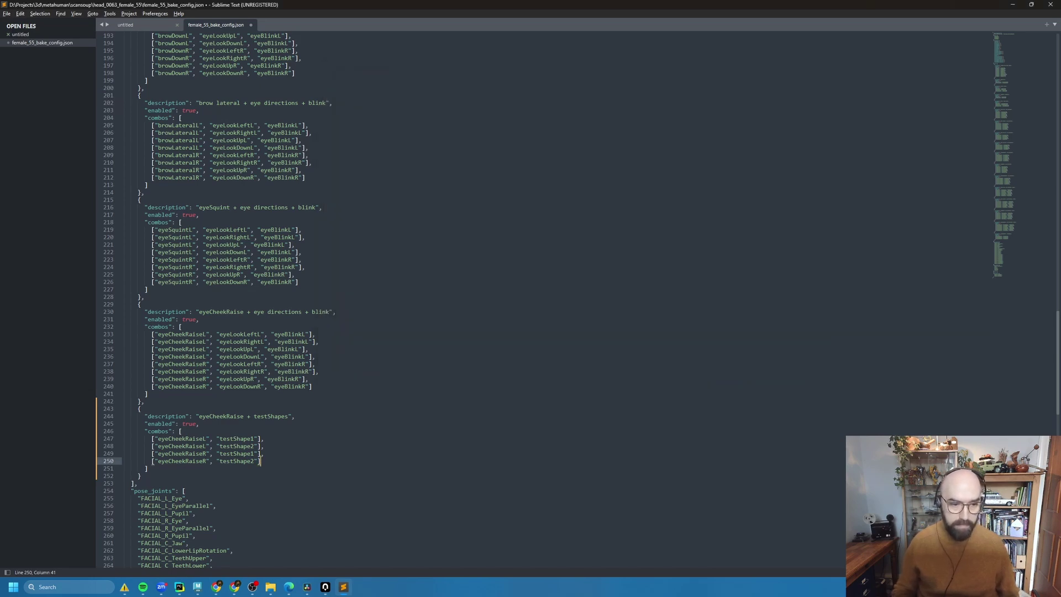
Step: Switch back to Maya and set the DNA tool's bake config to female_55_bake_config_additions.json from the head_0063_female_55 folder
key("alt+Tab")
left_click(924, 134)
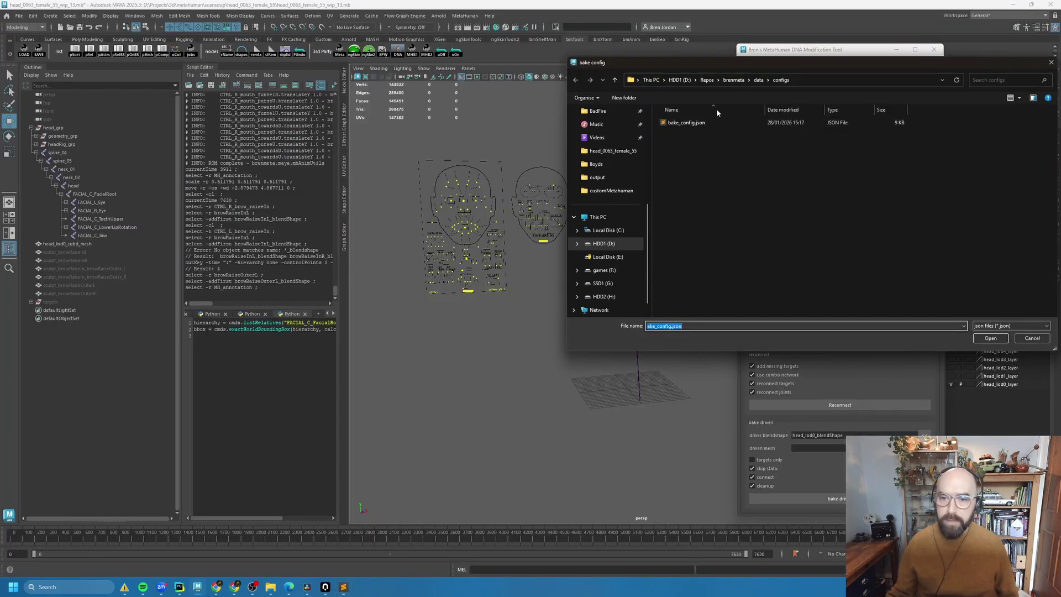
left_click(615, 151)
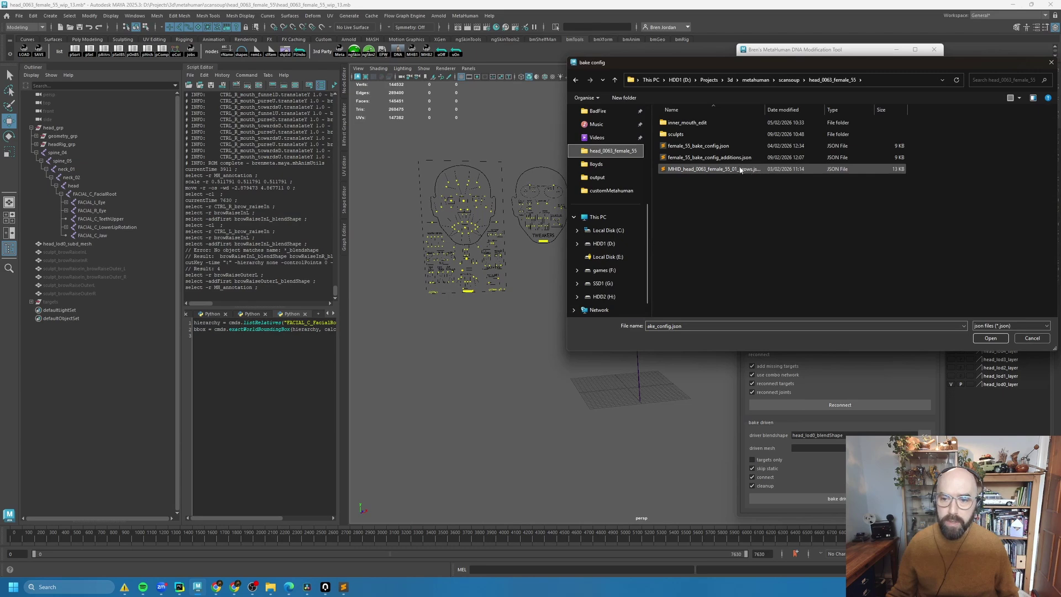
double_click(712, 157)
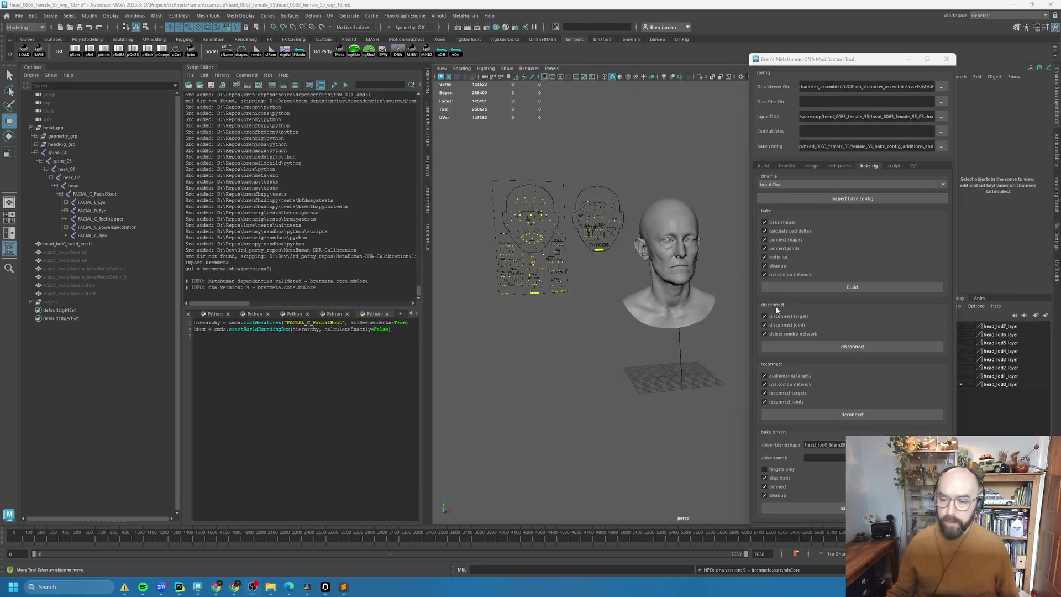
Step: Disconnect the baked rig's targets, joints and combo network, and reconnect the rig from the additions config with missing targets added
left_click(861, 349)
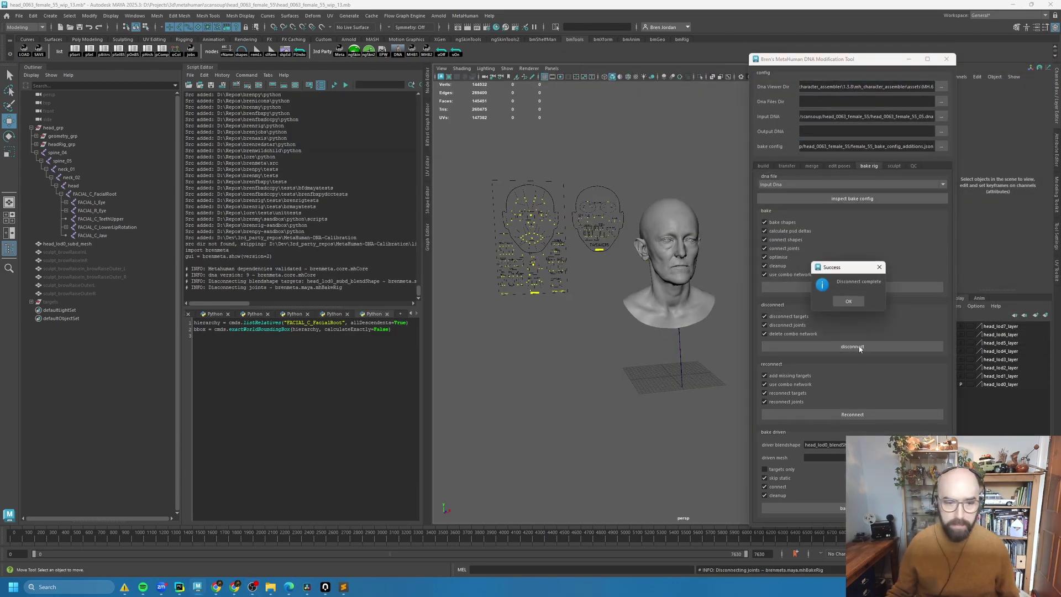
left_click(850, 300)
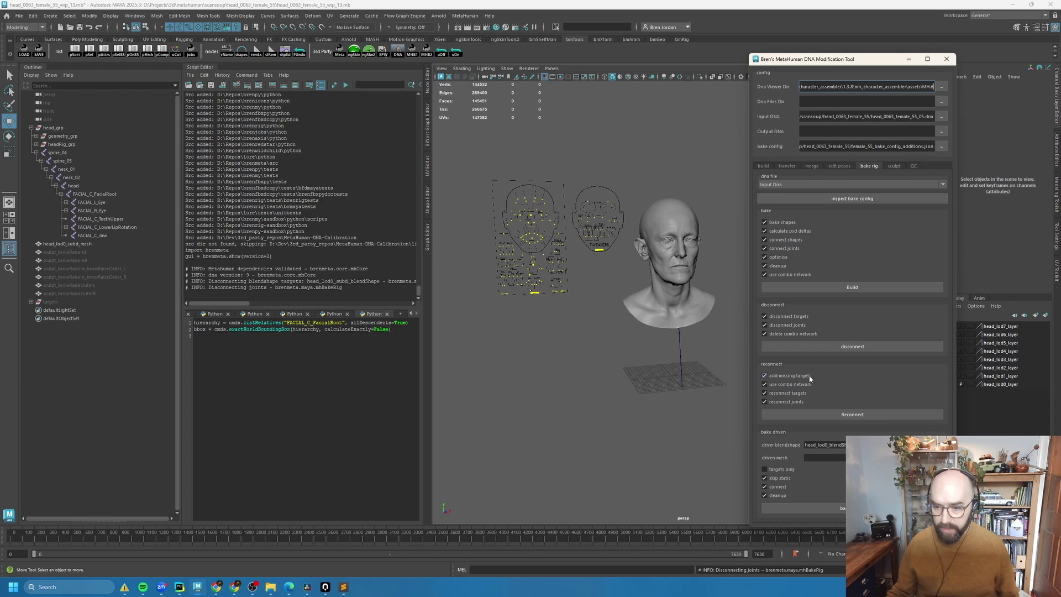
left_click(867, 413)
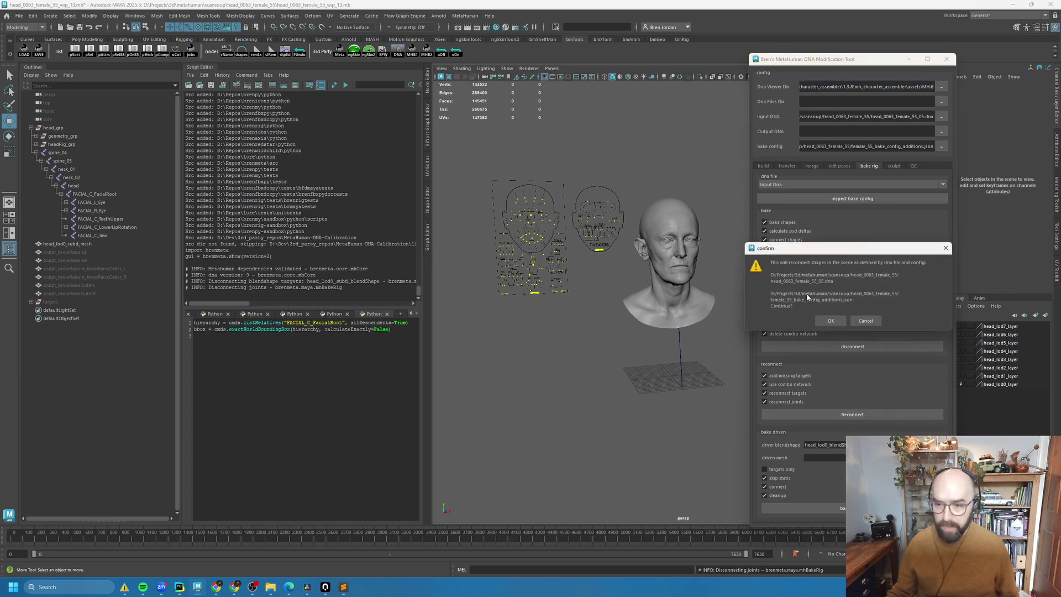
left_click_drag(778, 276, 857, 303)
left_click(837, 321)
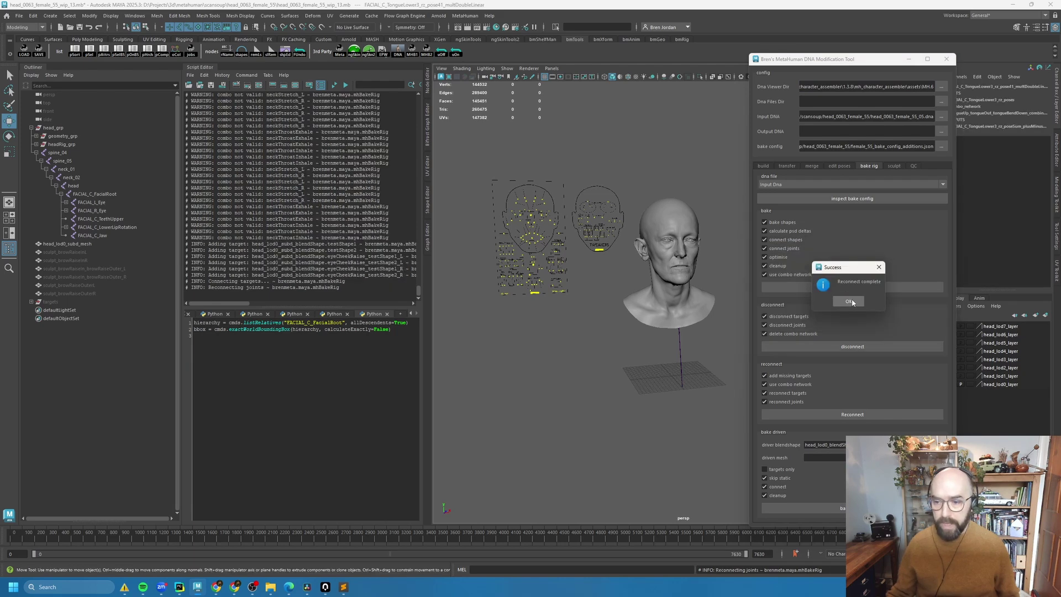
left_click(848, 302)
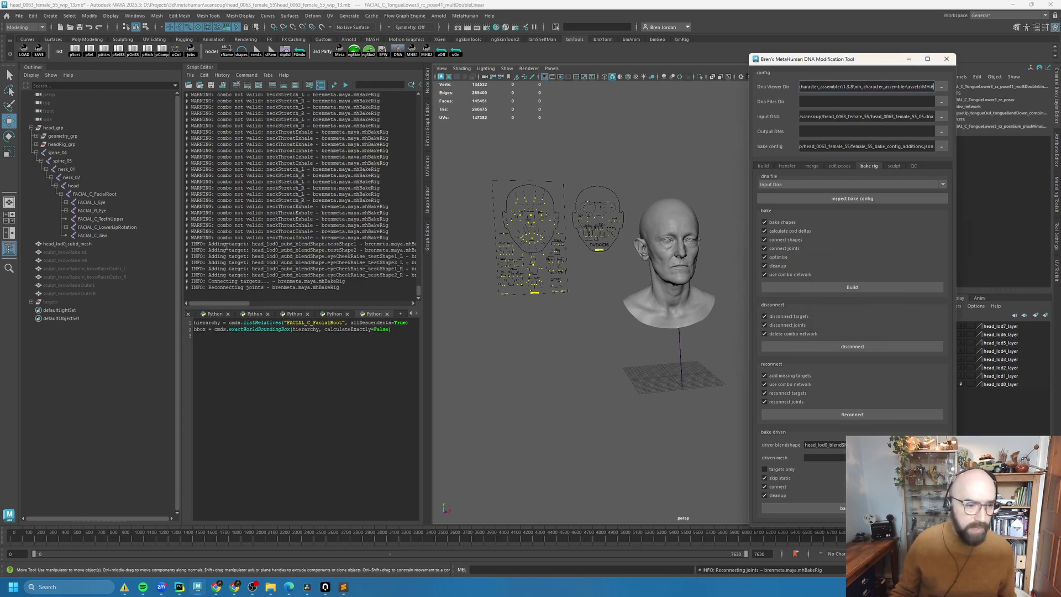
Step: Review the log lines for the added testShape targets and eyeCheekRaise combo targets on head_lod0_subd_blendShape
left_click_drag(208, 244, 237, 275)
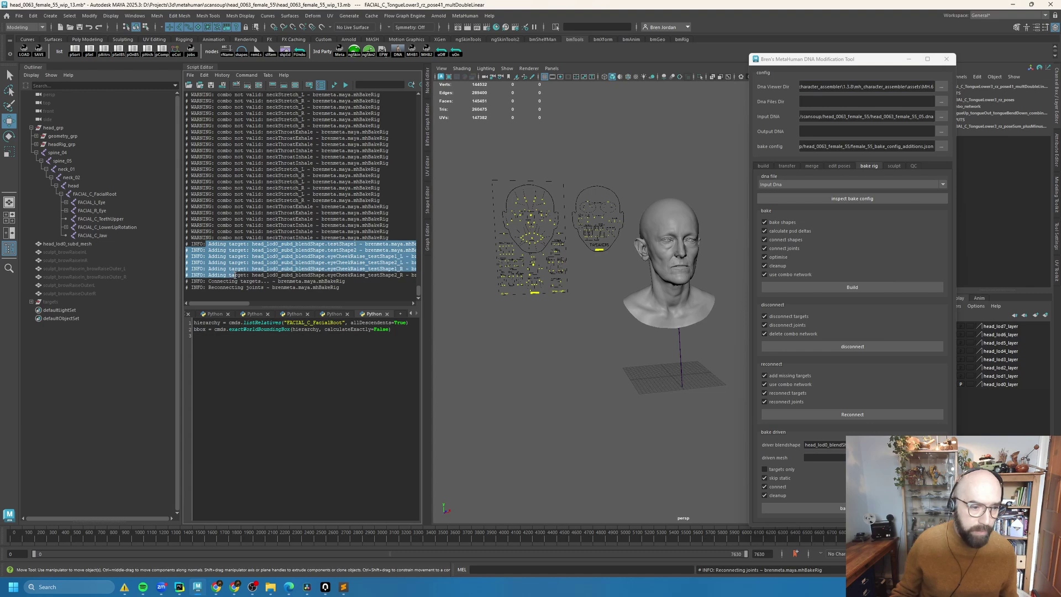
left_click(274, 273)
left_click_drag(278, 243, 354, 250)
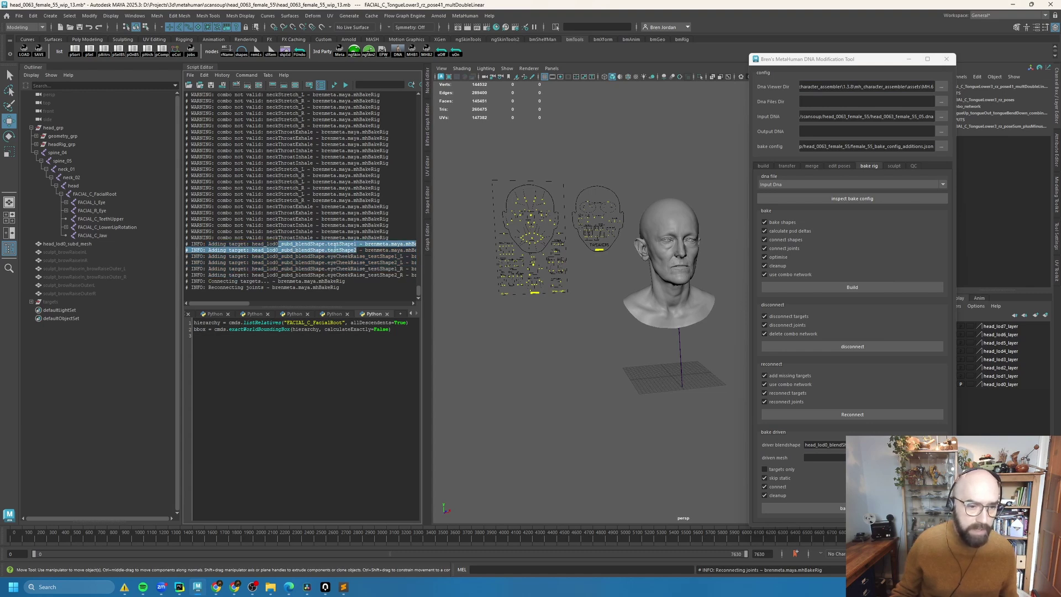
left_click_drag(336, 244, 397, 275)
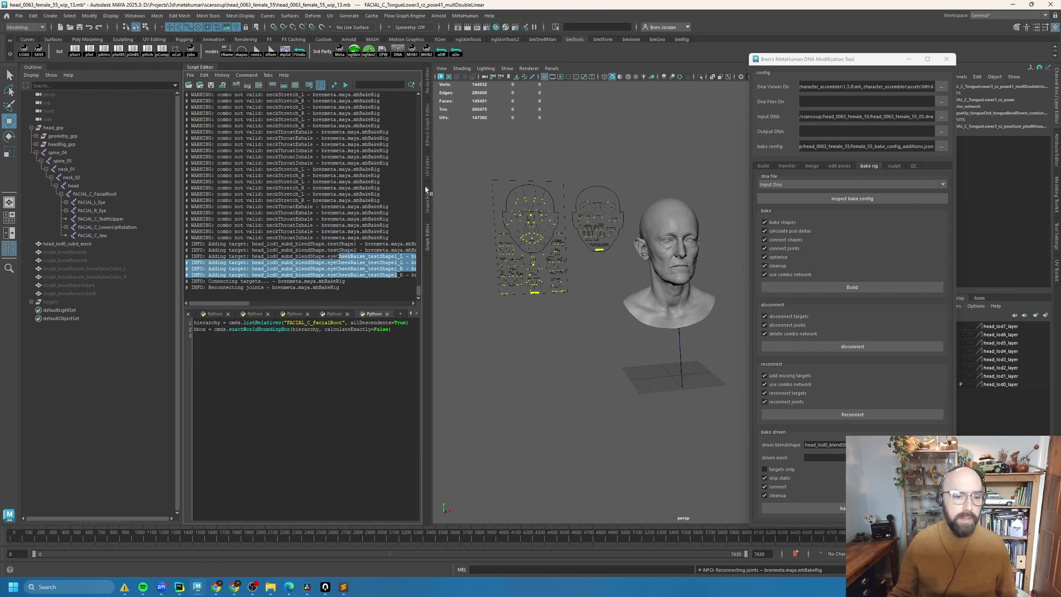
Step: Show the blendshape targets in the Shape Editor and inspect the new testShape and eyeCheekRaise combo entries
left_click(429, 208)
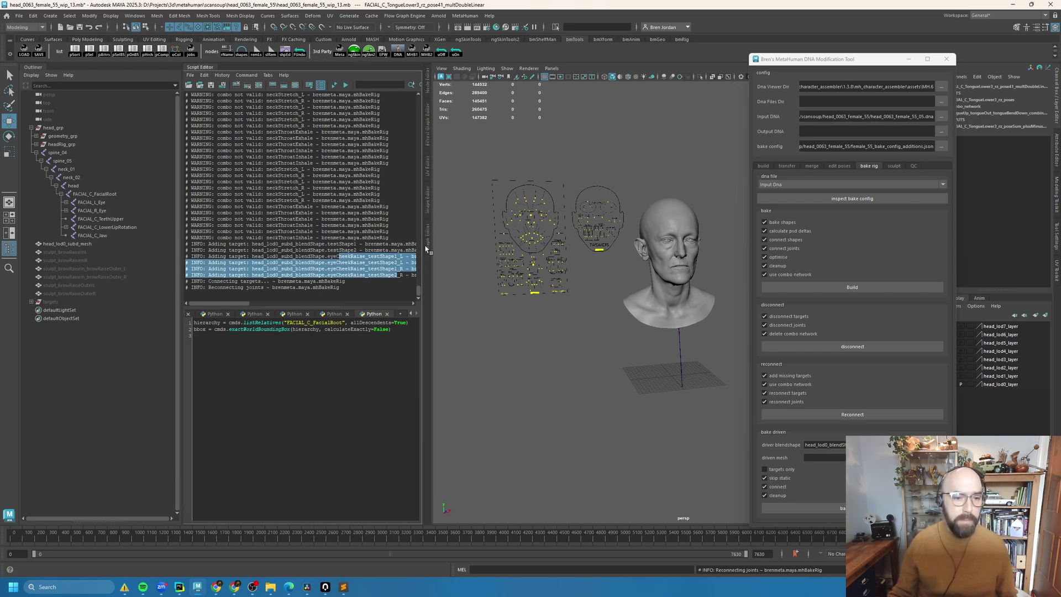
left_click(259, 326)
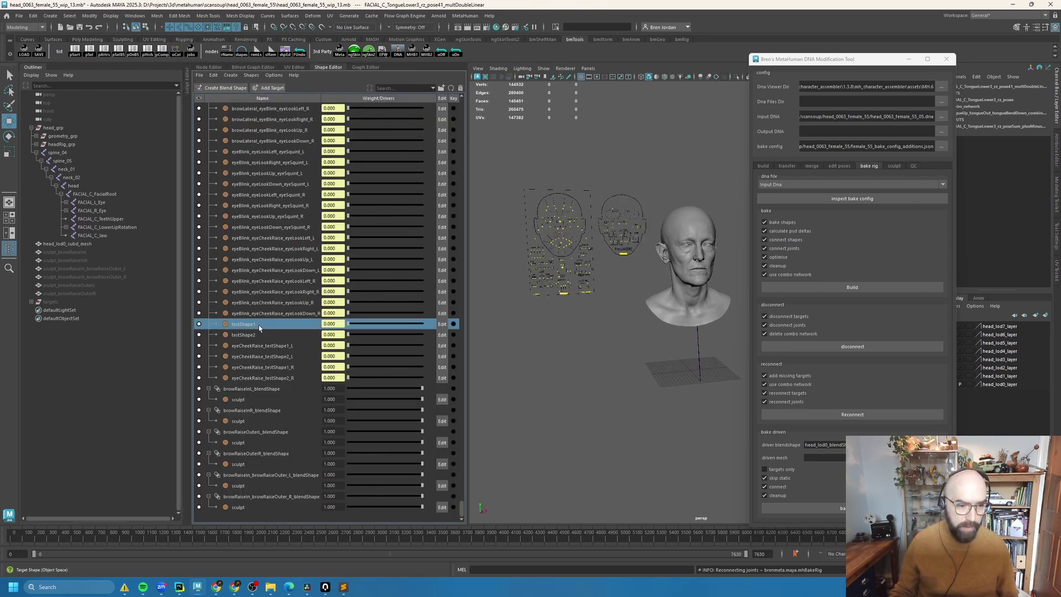
left_click(252, 377)
left_click(330, 335)
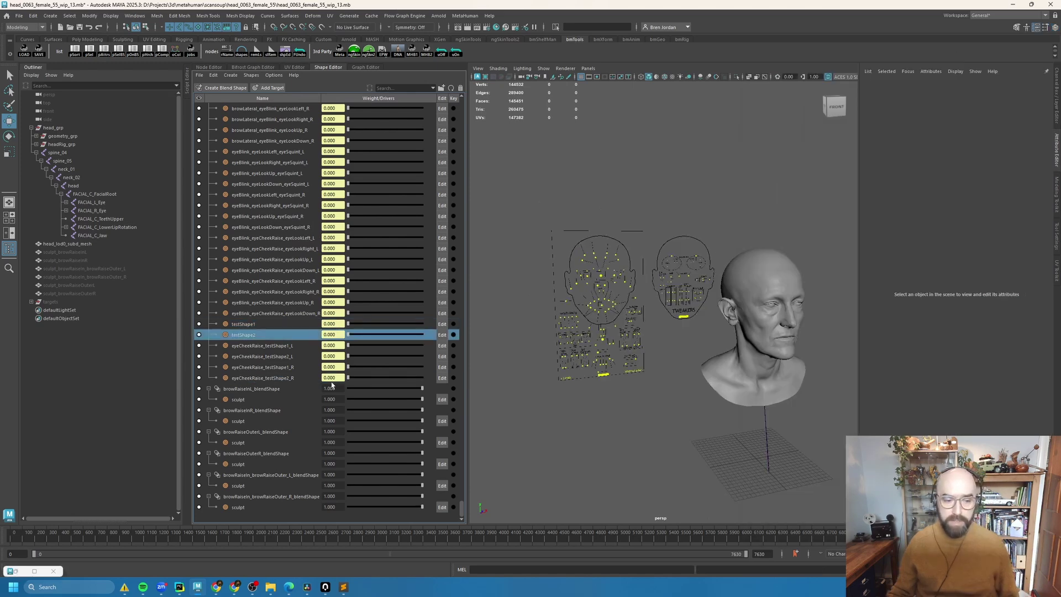
Step: Select the CTRL_expressions node in the Node Editor and raise its Test Shape 1 attribute to about 0.787
left_click(209, 66)
left_click(440, 304)
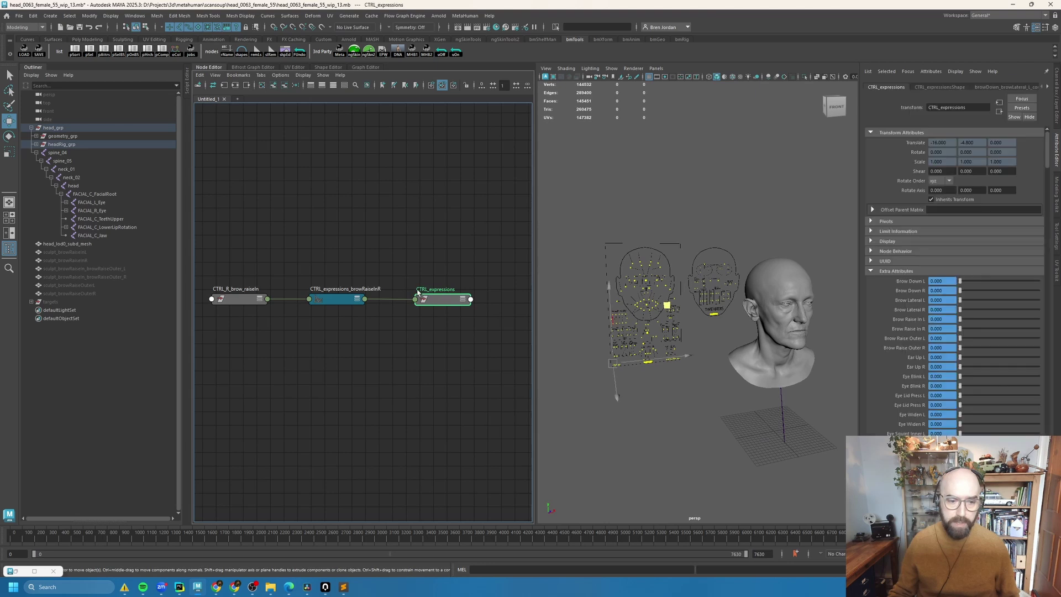
scroll(911, 276, "down", 15)
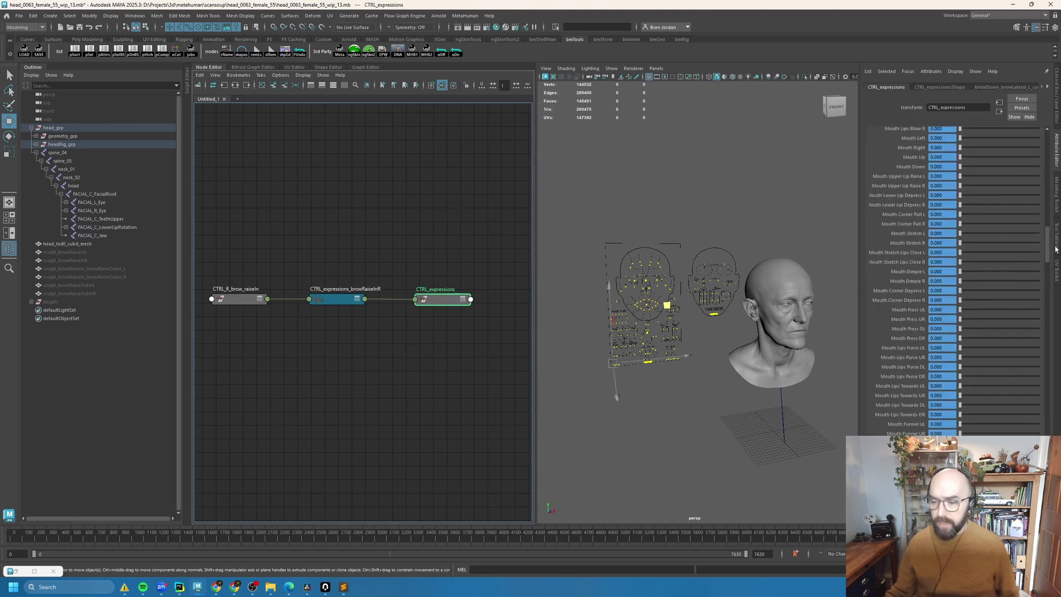
scroll(956, 277, "down", 10)
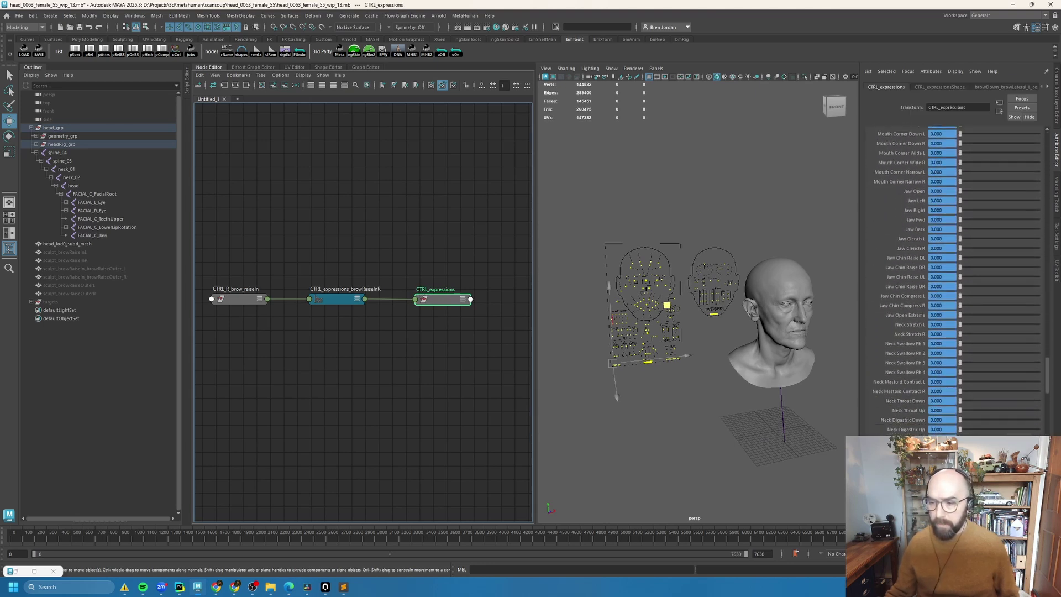
scroll(956, 277, "down", 3)
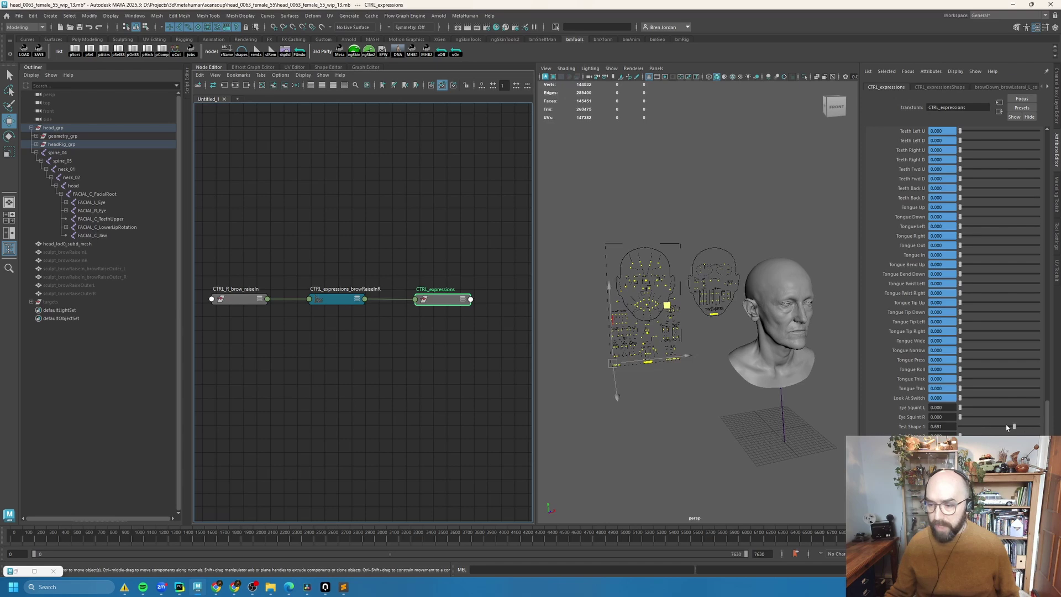
Step: Check the testShape1 and eyeCheekRaise_testShape1_L weights in the Shape Editor
left_click(329, 67)
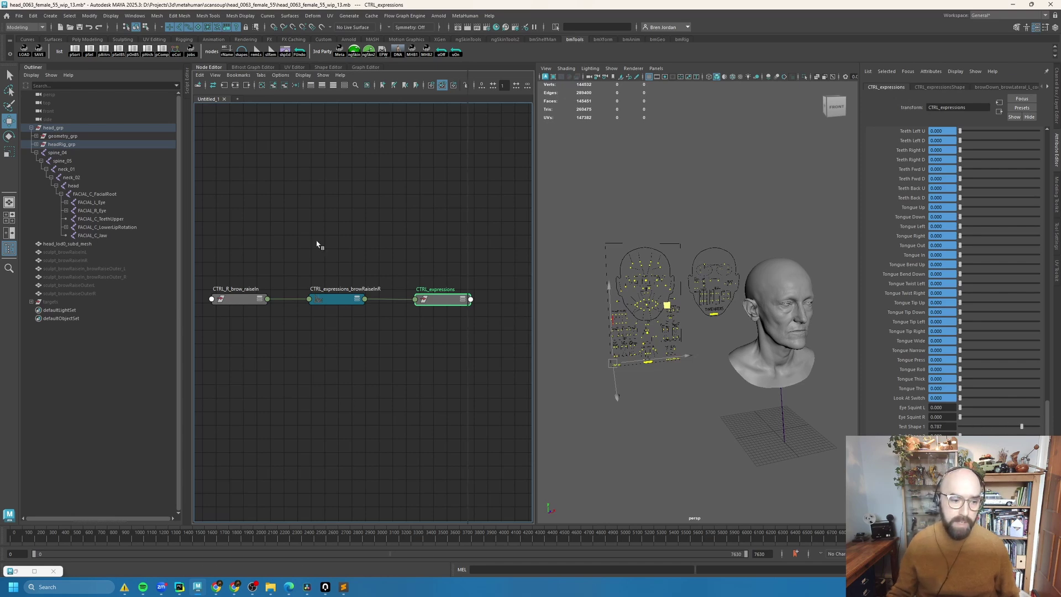
left_click(279, 326)
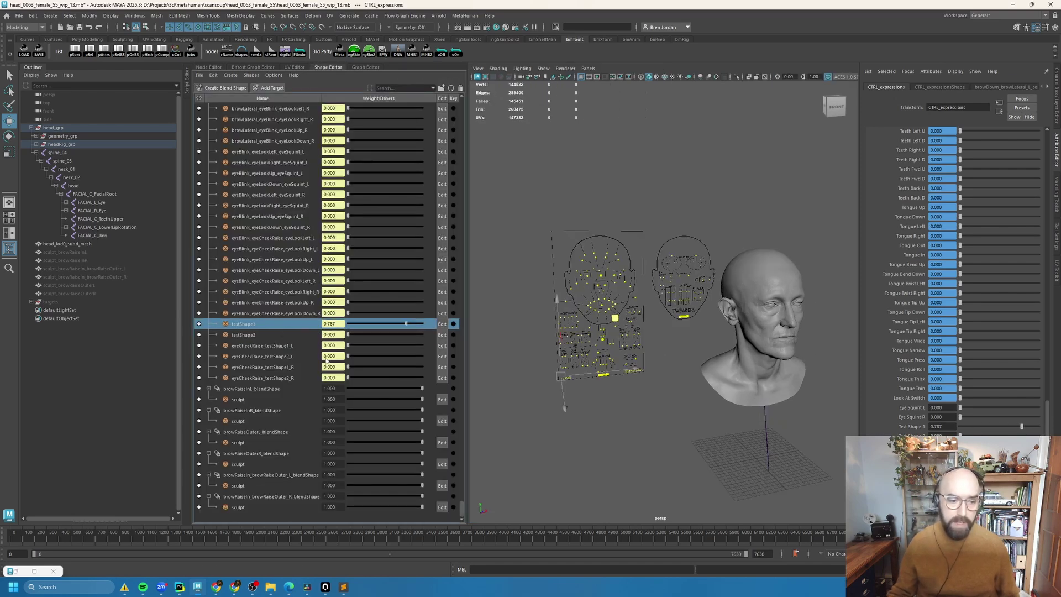
left_click(259, 346)
Step: Move the CTRL_R_eye_cheekRaise control on the face board up to a Translate Y of 1
scroll(616, 304, "up", 5)
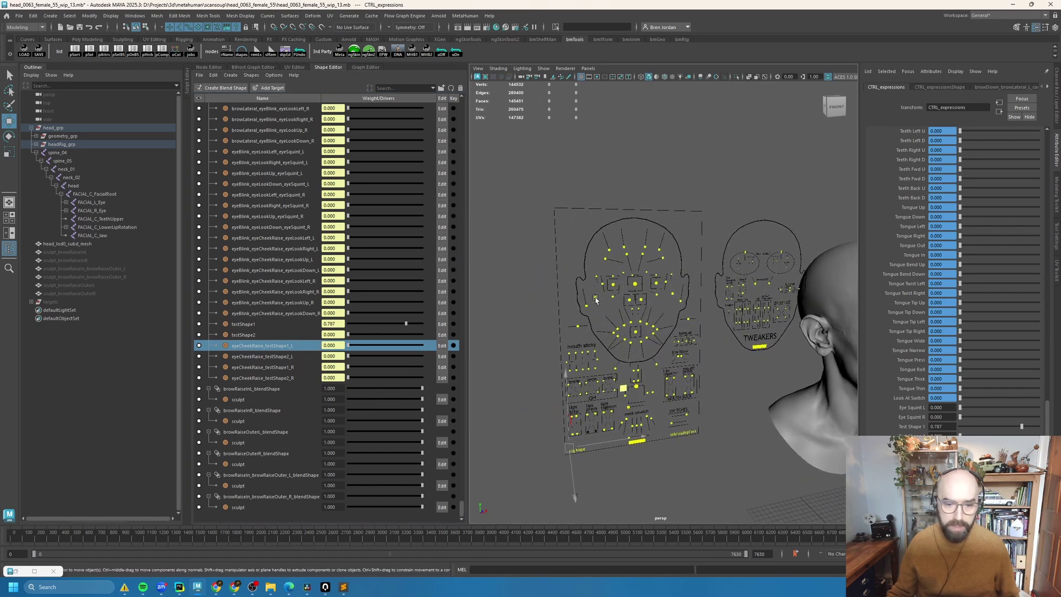
left_click(593, 306)
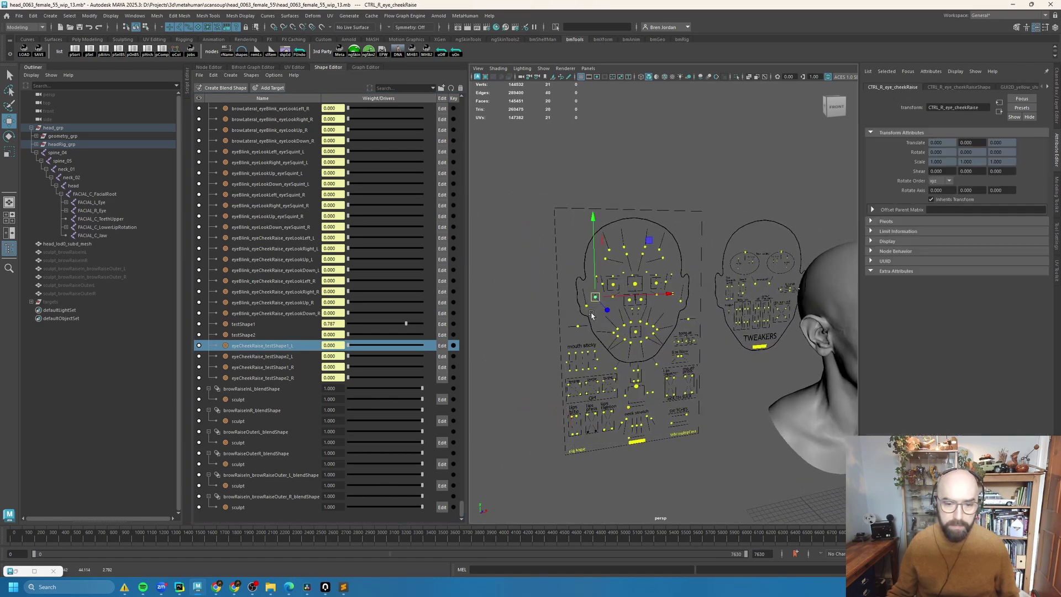
left_click_drag(593, 307, 595, 285)
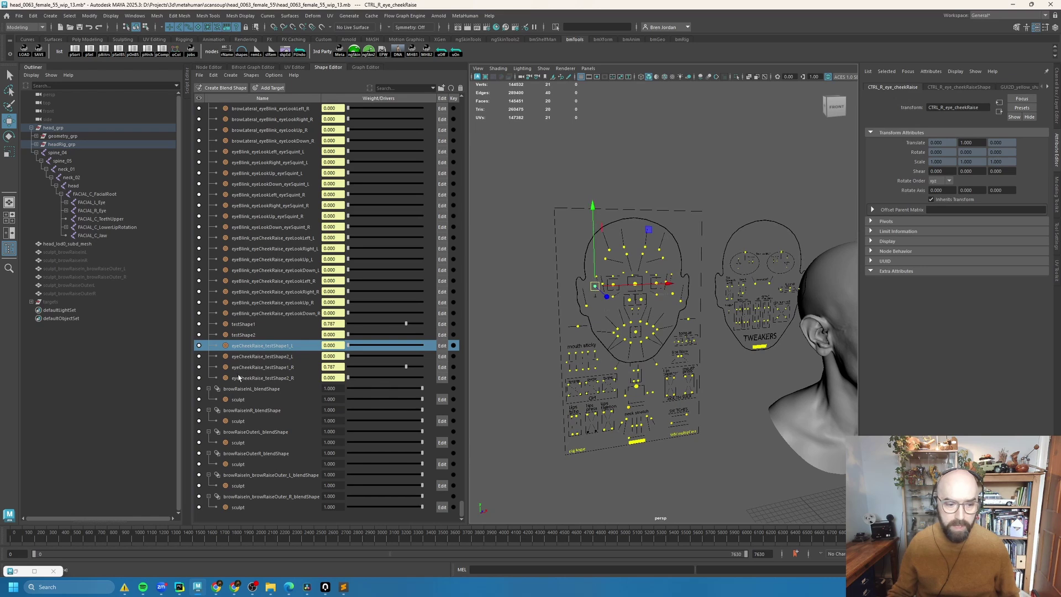
Step: Compare the weights of eyeCheekRaise_testShape1_R, testShape1 and eyeCheekRaise_testShape1_L with the head in view
left_click(269, 368)
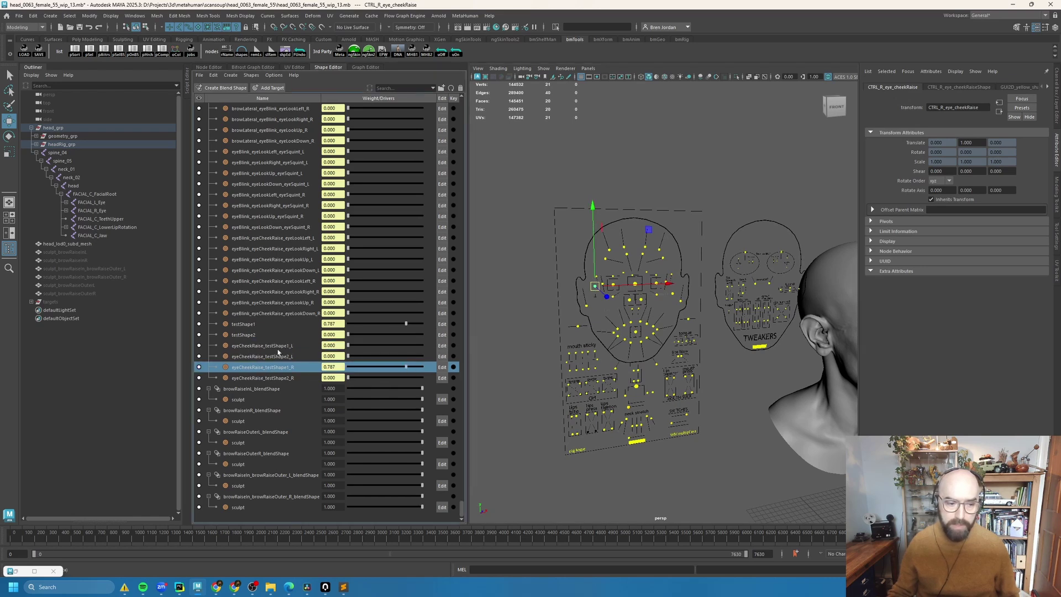
left_click(273, 324)
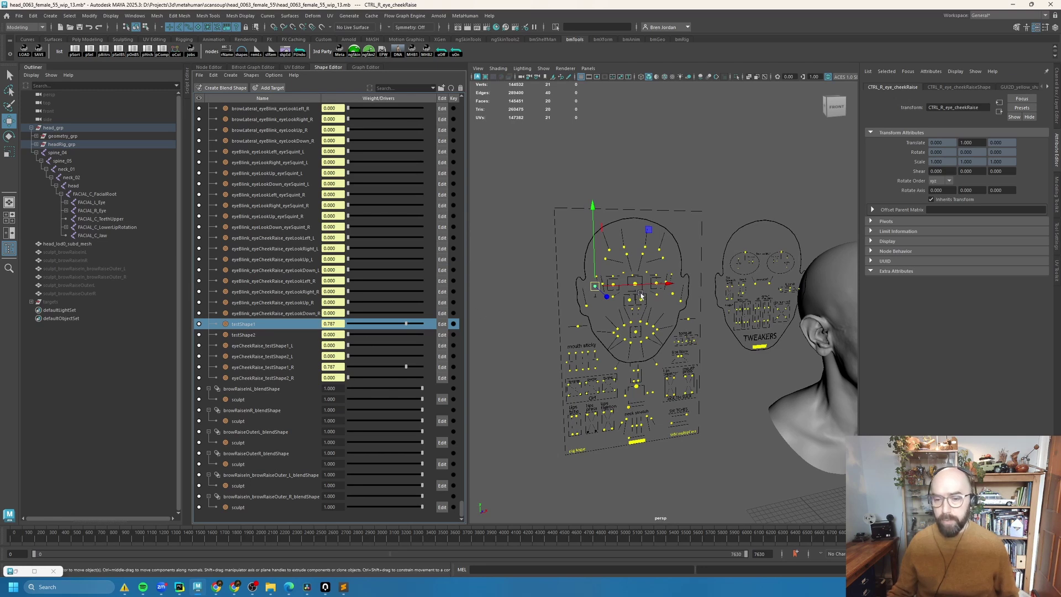
left_click_drag(762, 326, 681, 310, "alt")
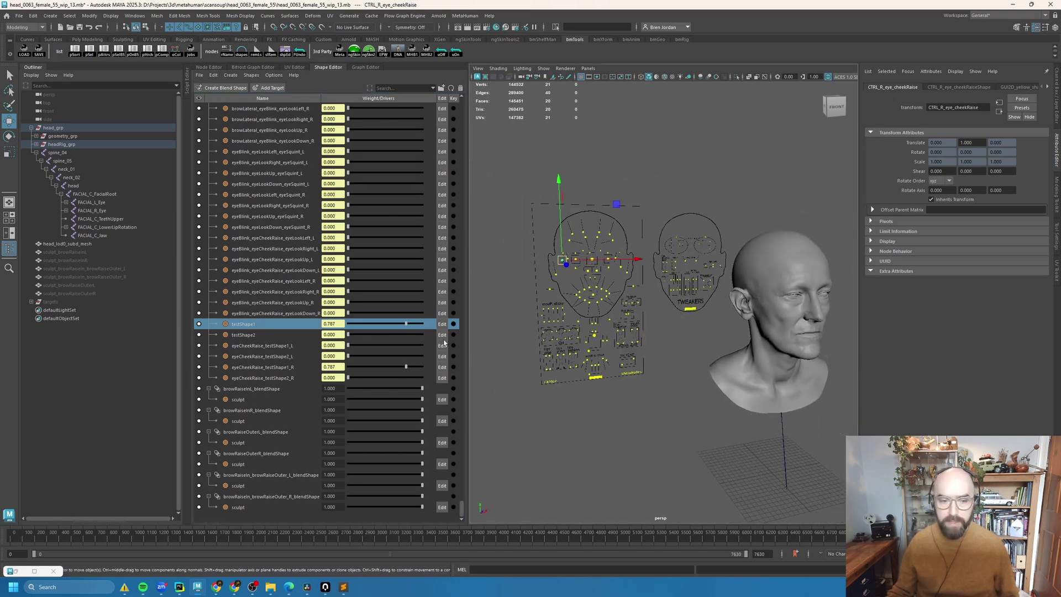
left_click(260, 346)
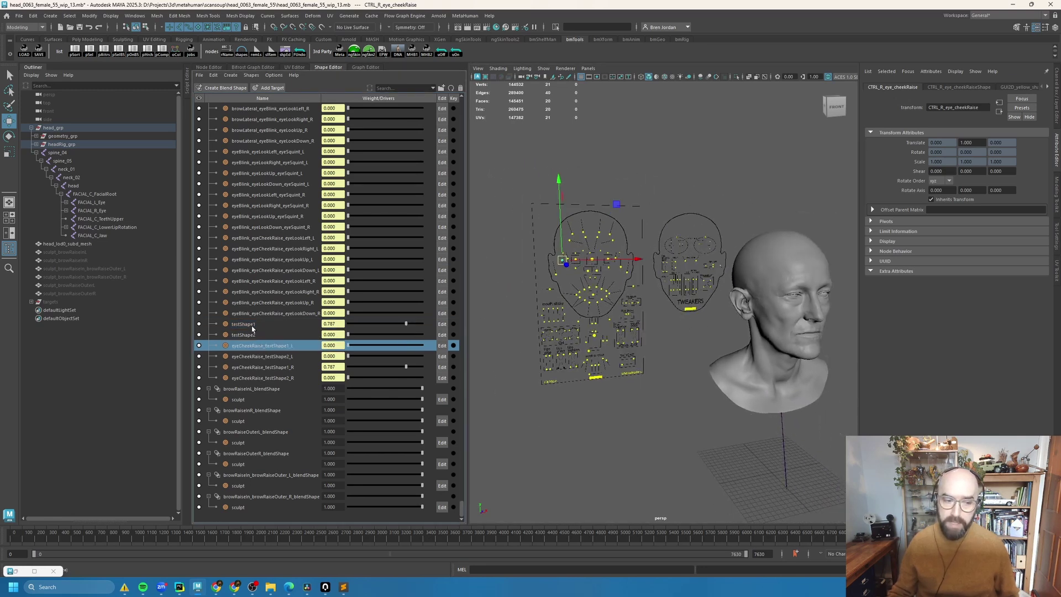